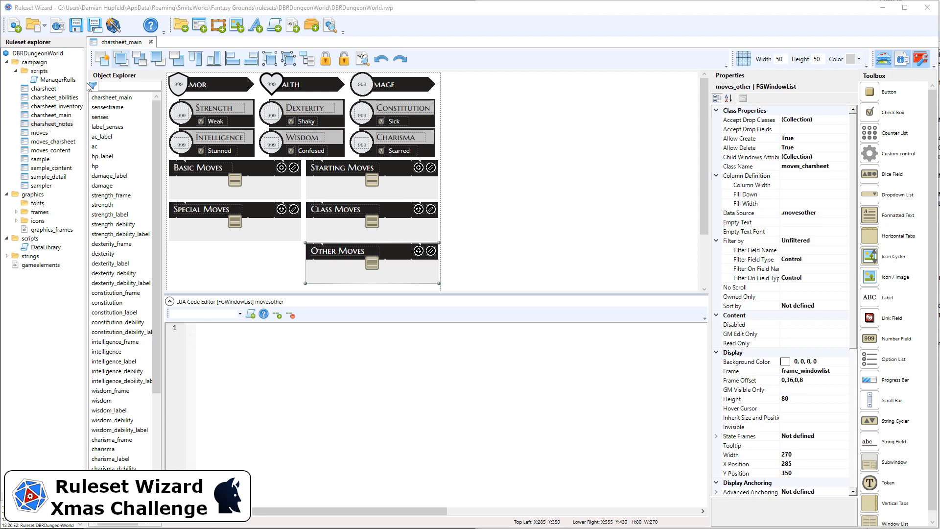
Step: Open the charsheet_notes window class, and look up the window height and width of charsheet_main for comparison
double_click(43, 126)
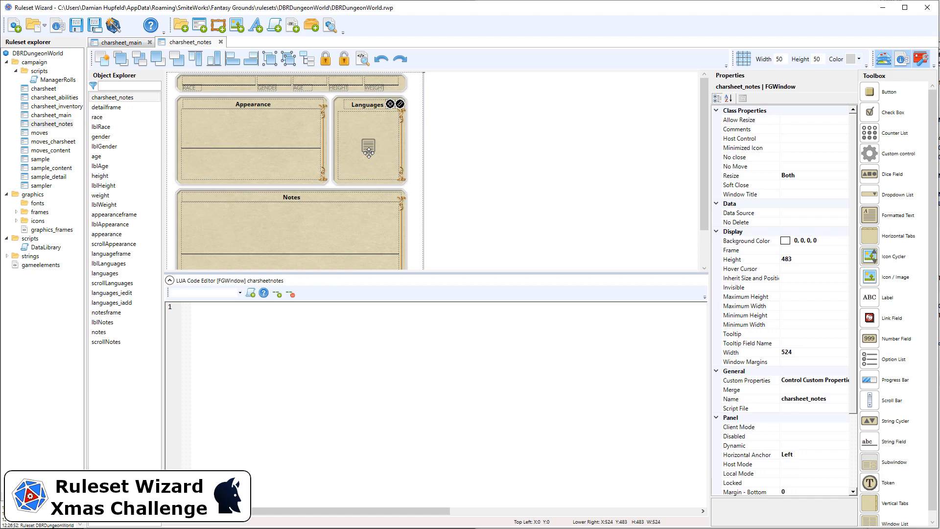
left_click(127, 44)
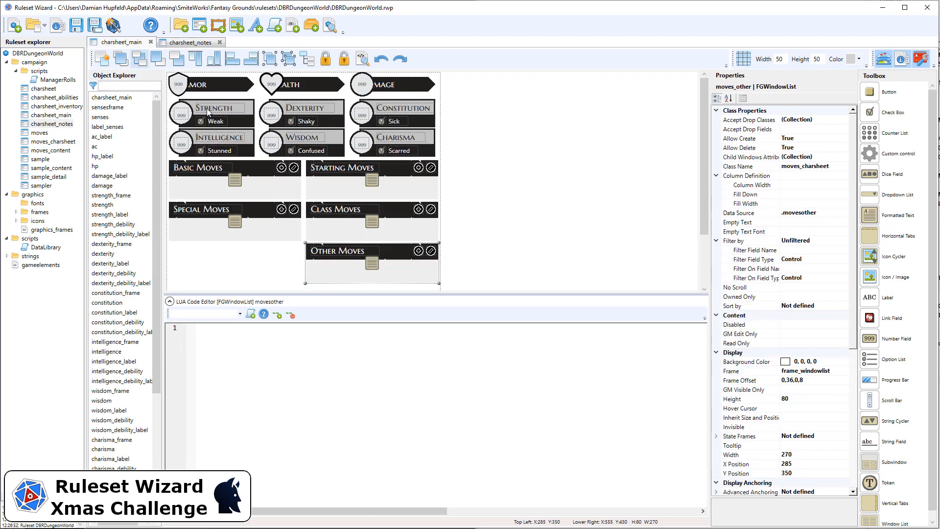
left_click(440, 97)
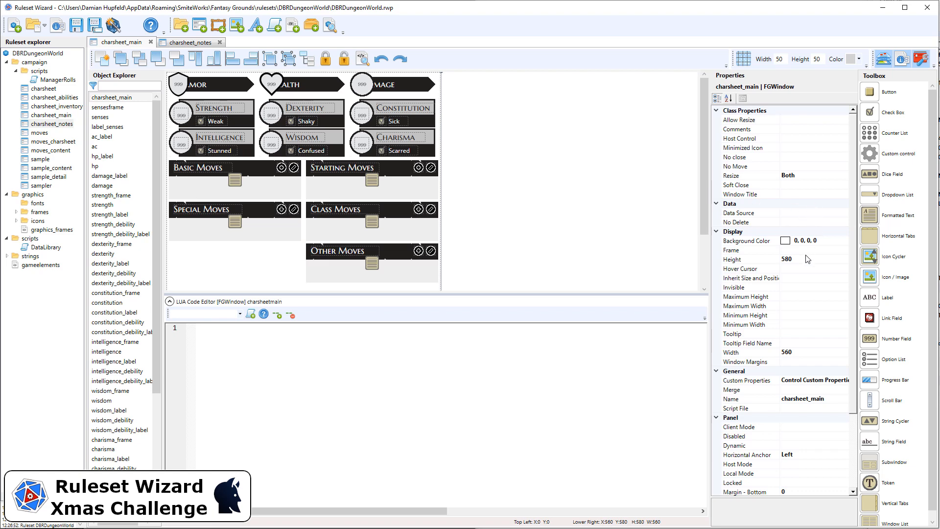
Step: Set the charsheet_notes window's height to 580 and its width to 560
left_click(183, 42)
left_click(474, 103)
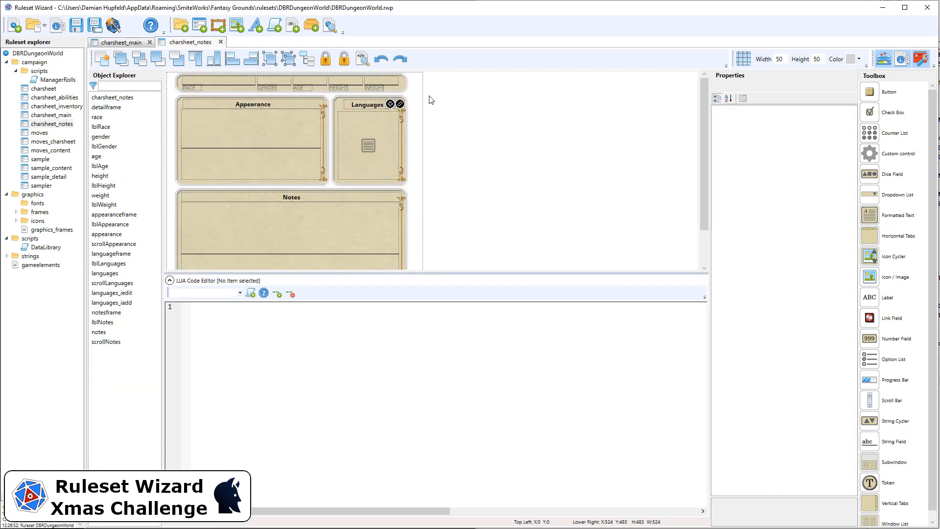
left_click(418, 91)
left_click(811, 259)
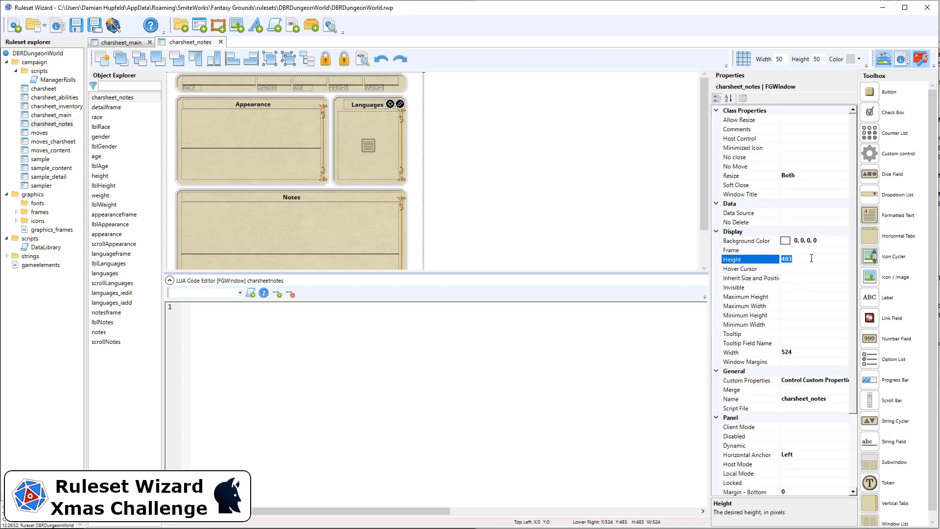
type("580")
left_click(811, 351)
type("560")
key("Return")
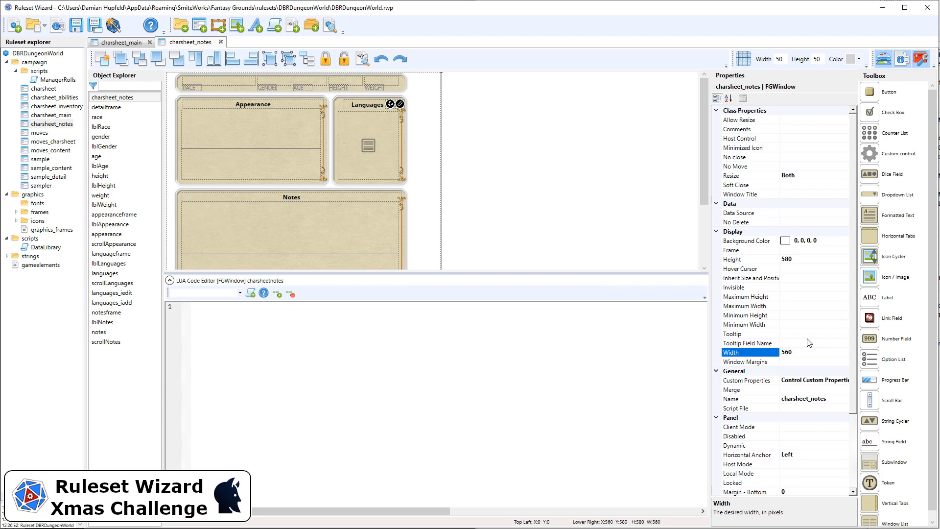
Step: Delete the detail frame together with its race, gender, age, height and weight fields and labels from charsheet_notes
scroll(372, 138, "down", 3)
scroll(375, 135, "up", 3)
left_click_drag(468, 103, 172, 55)
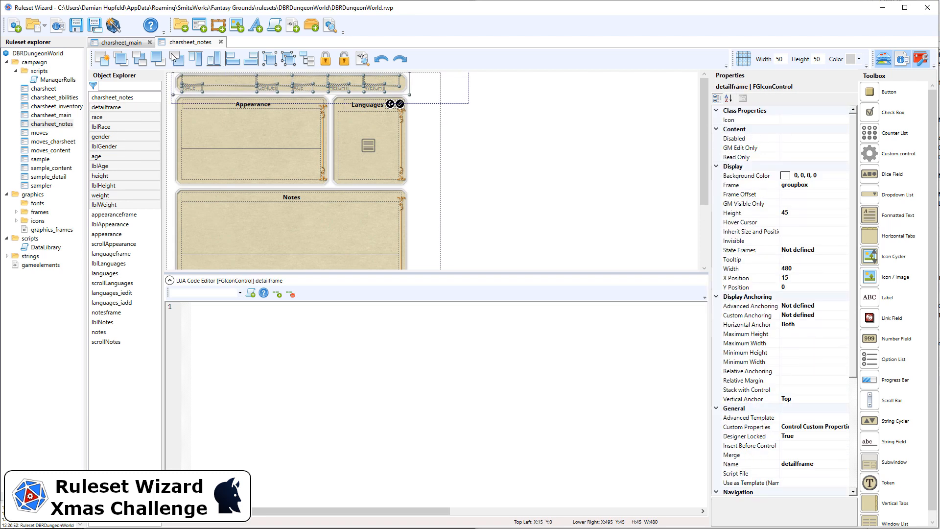
left_click_drag(172, 56, 174, 57)
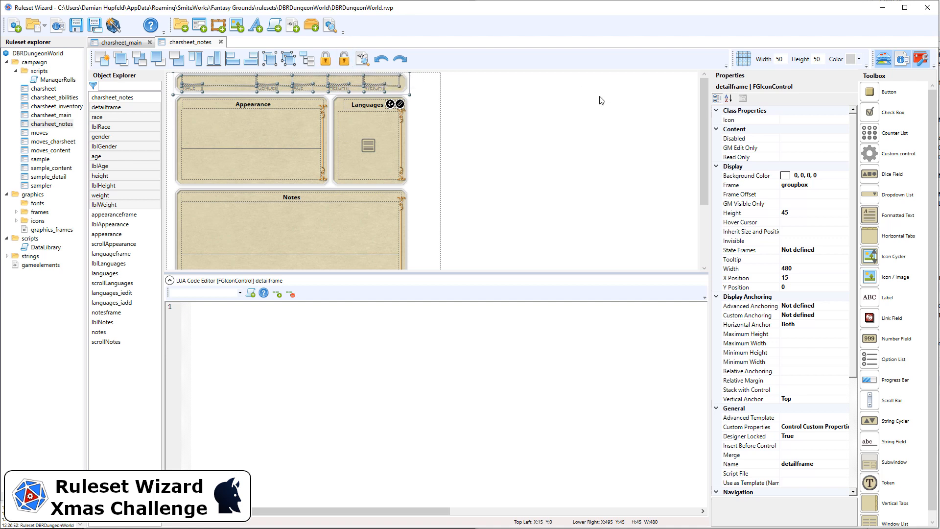
key("Delete")
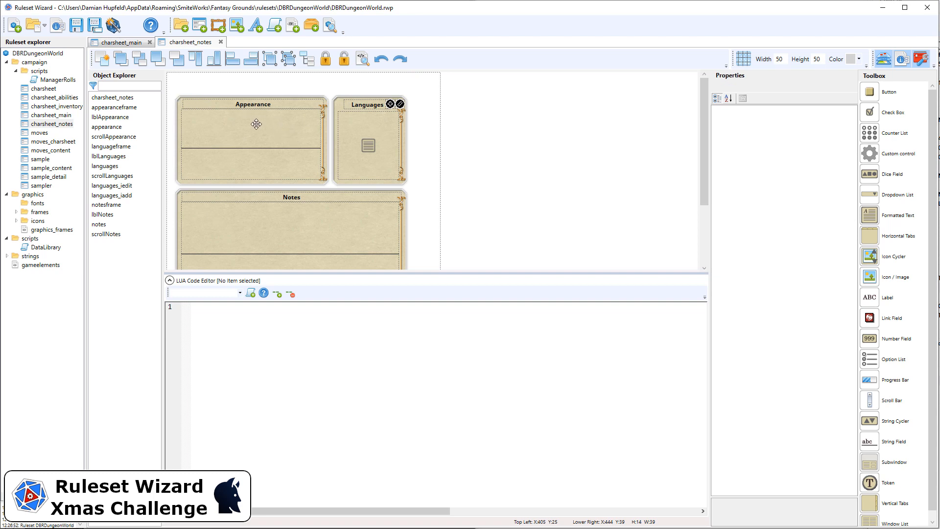
Step: Examine the properties of the appearance string field, including its multiline spacing
left_click(271, 128)
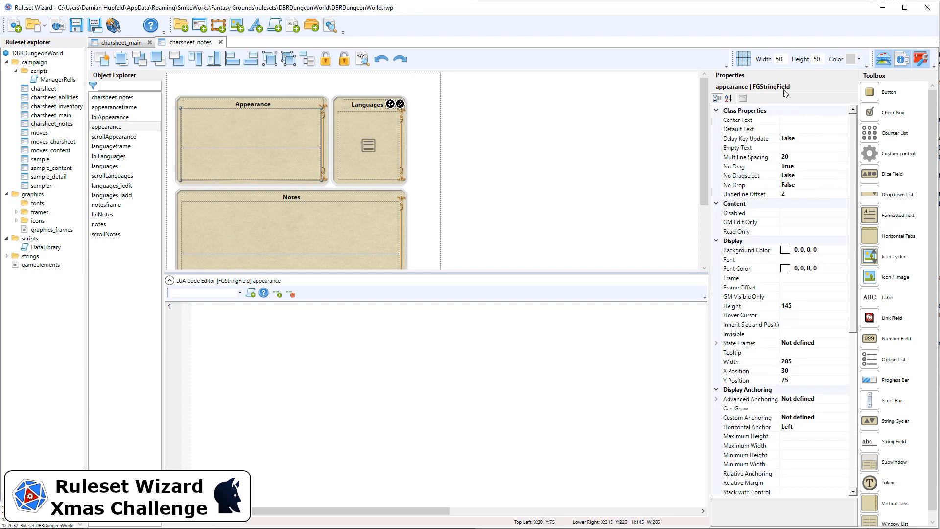
left_click(787, 159)
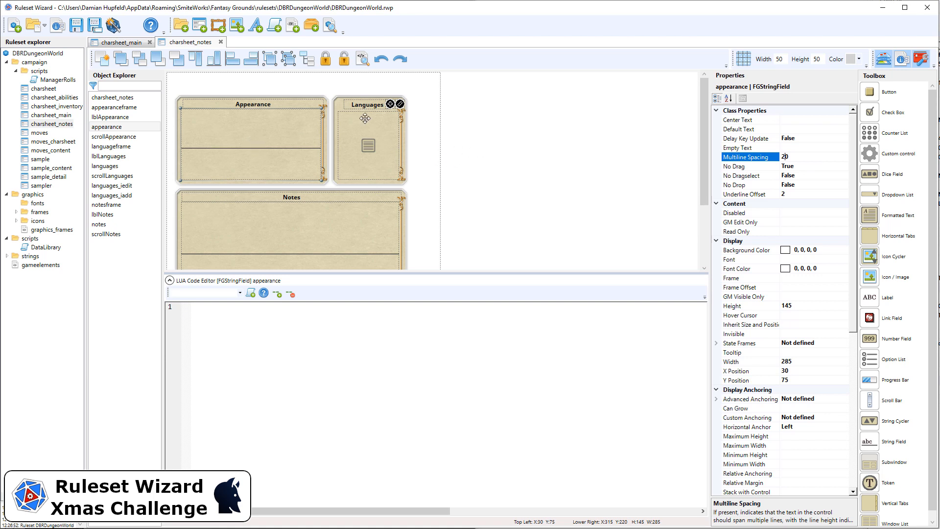
left_click(257, 127)
scroll(825, 234, "down", 5)
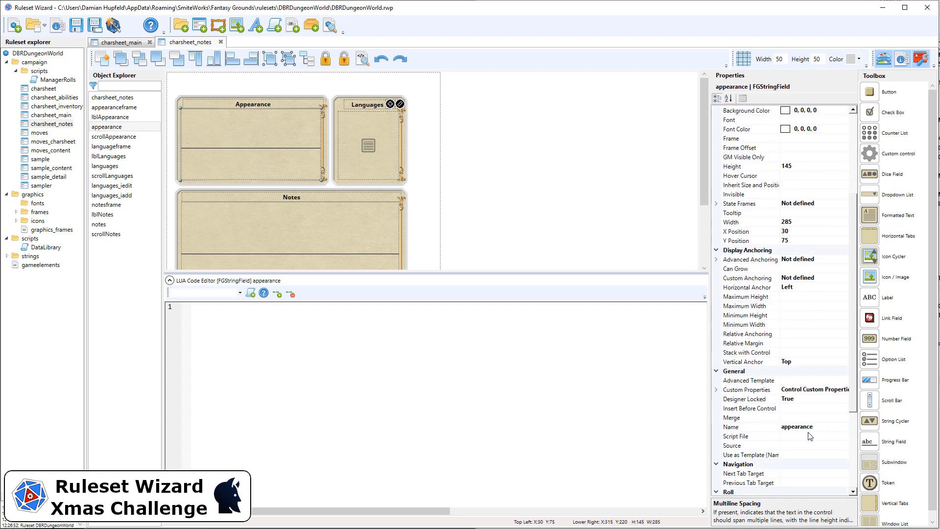
Step: Move the Appearance scrollbar outside the sheet to about X 693, Y 63, and delete the Appearance frame, label and string field
left_click(323, 134)
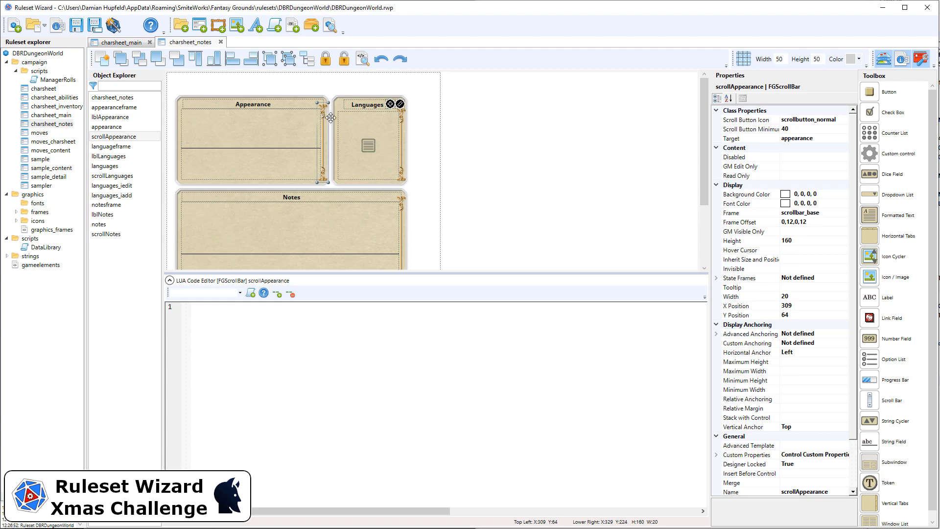
left_click_drag(325, 118, 511, 119)
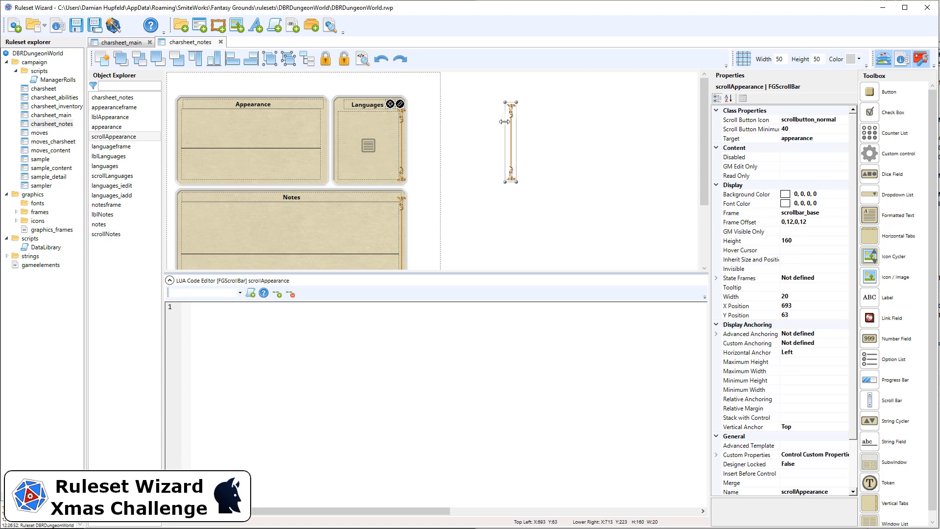
left_click_drag(176, 92, 332, 189)
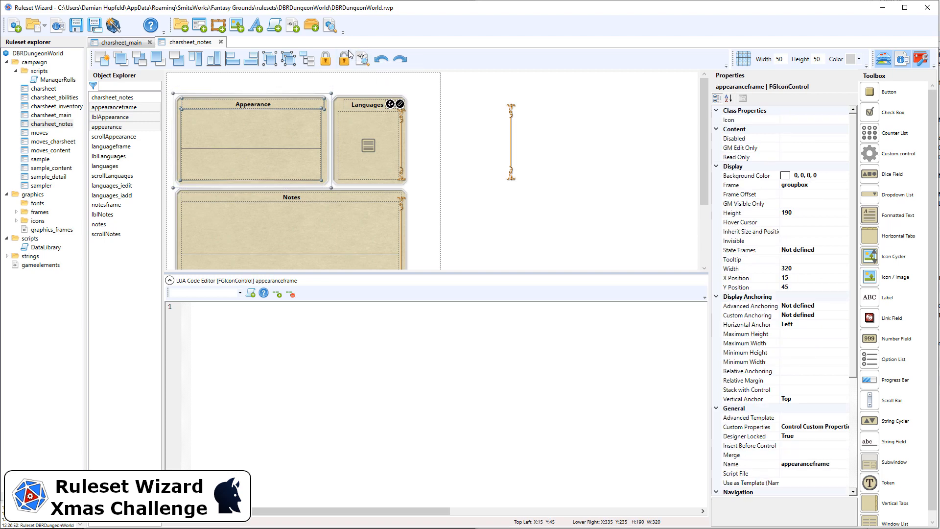
key("Delete")
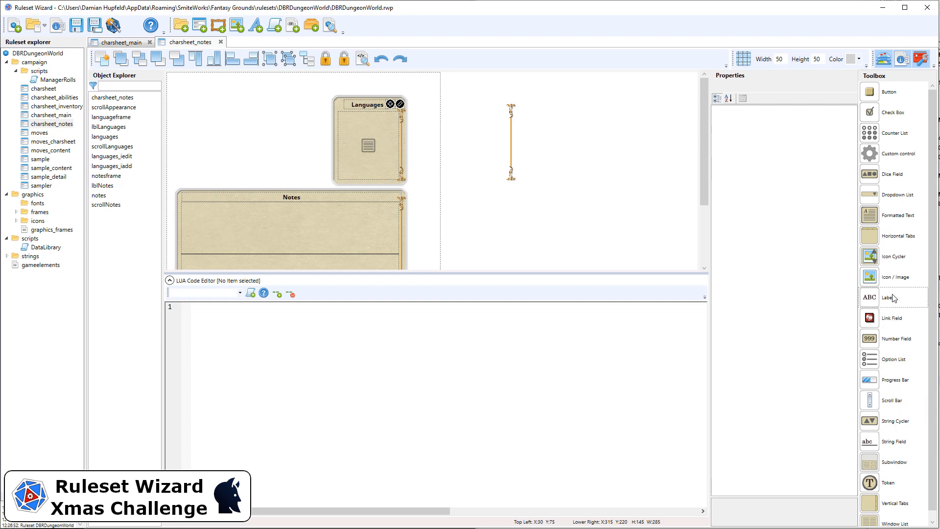
Step: Add a formatted text control in the sheet's upper-left corner and set its X position to 5, checking charsheet_main for reference positions
left_click_drag(898, 215, 153, 76)
left_click(134, 42)
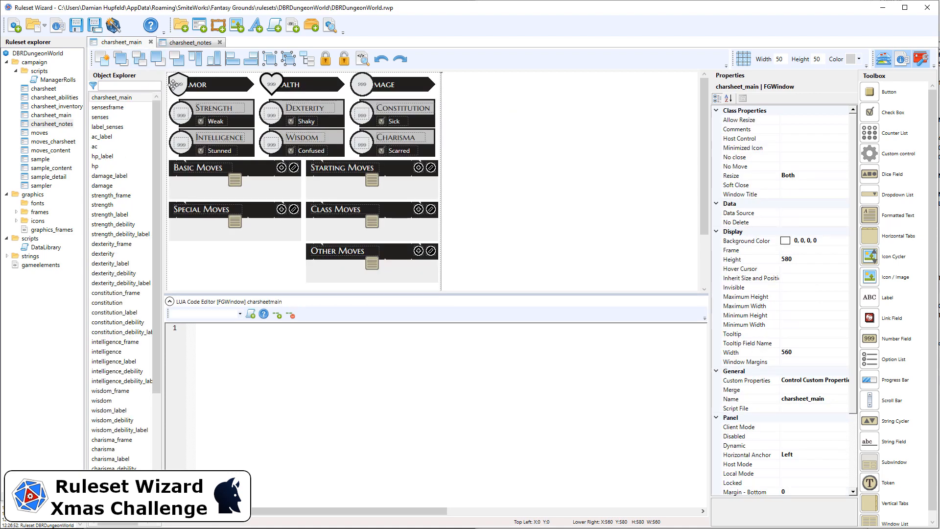
left_click(173, 84)
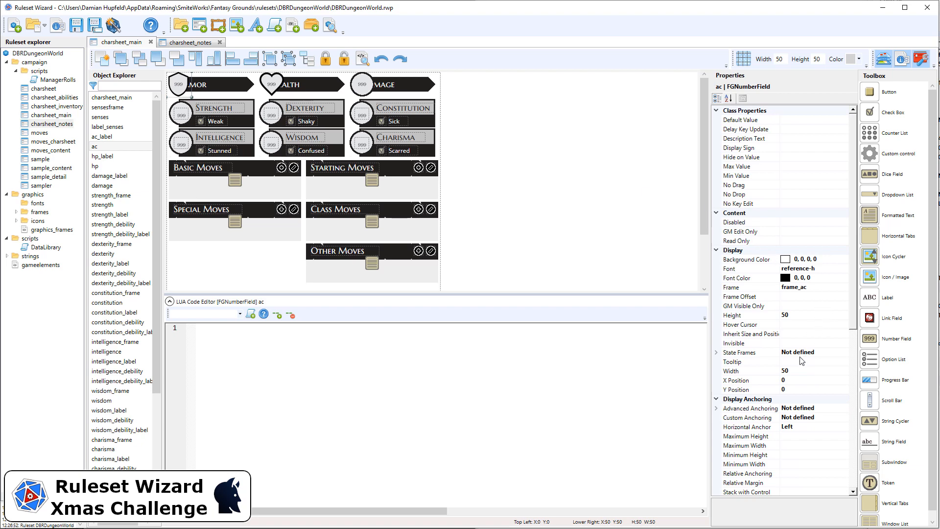
left_click(182, 126)
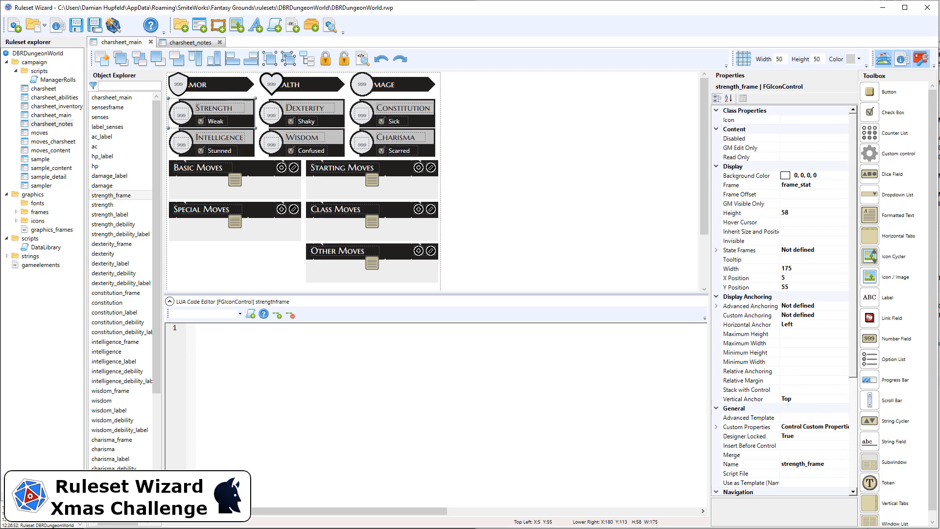
left_click(190, 43)
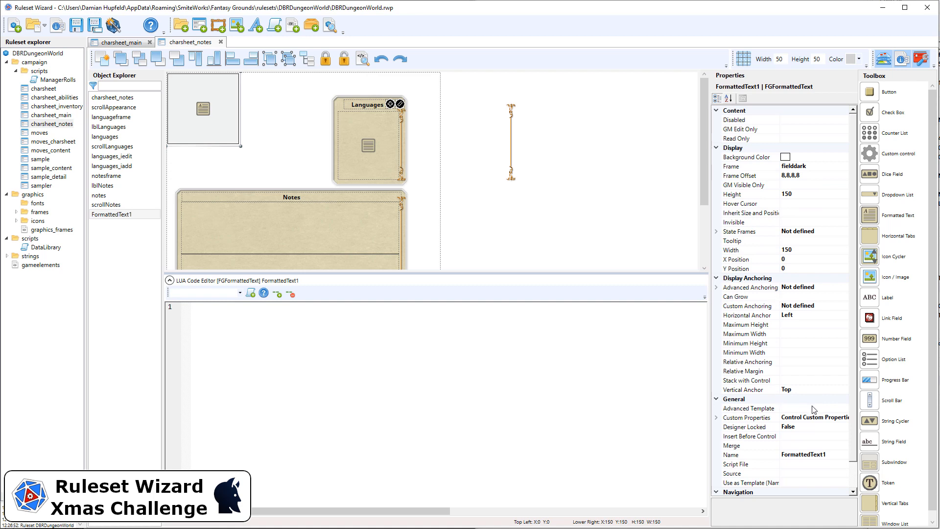
left_click(801, 259)
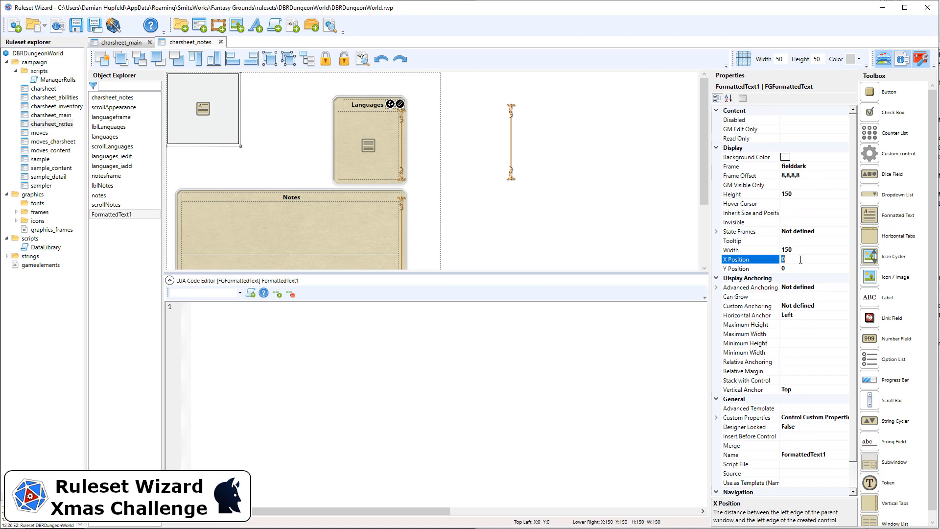
type("5")
left_click(796, 268)
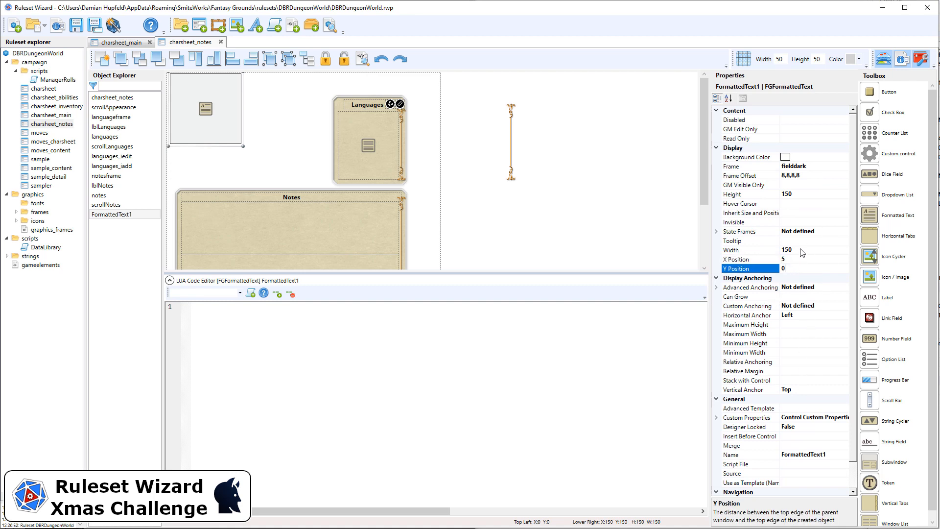
Step: Check the sheet's overall width and set the new formatted text control's width to 370
left_click(431, 92)
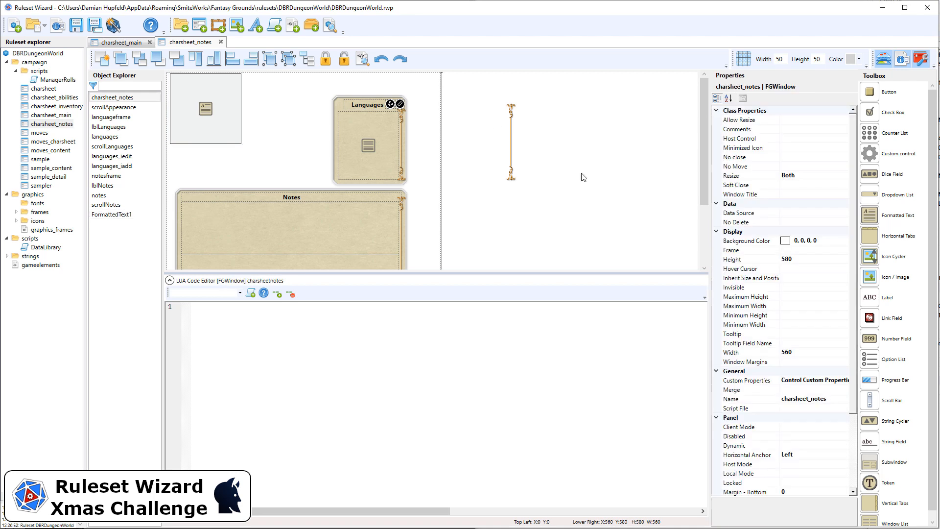
left_click(807, 352)
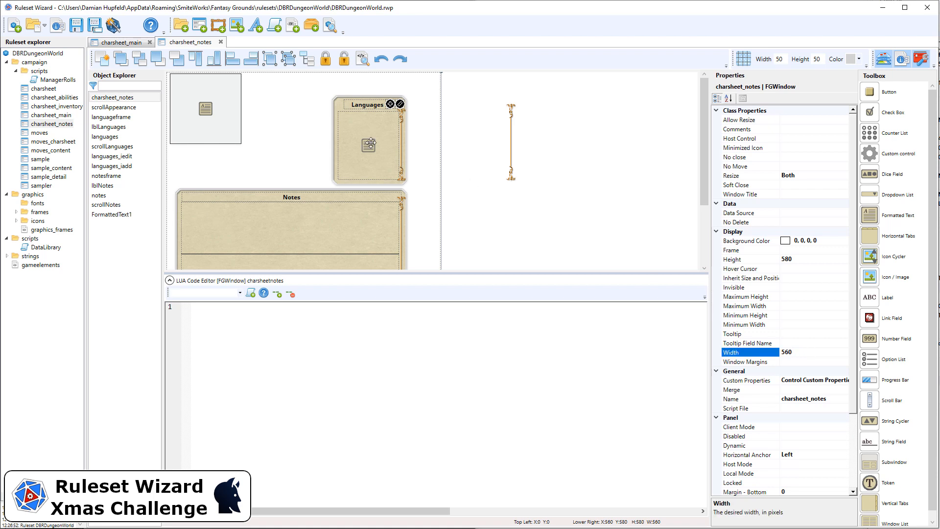
left_click(241, 117)
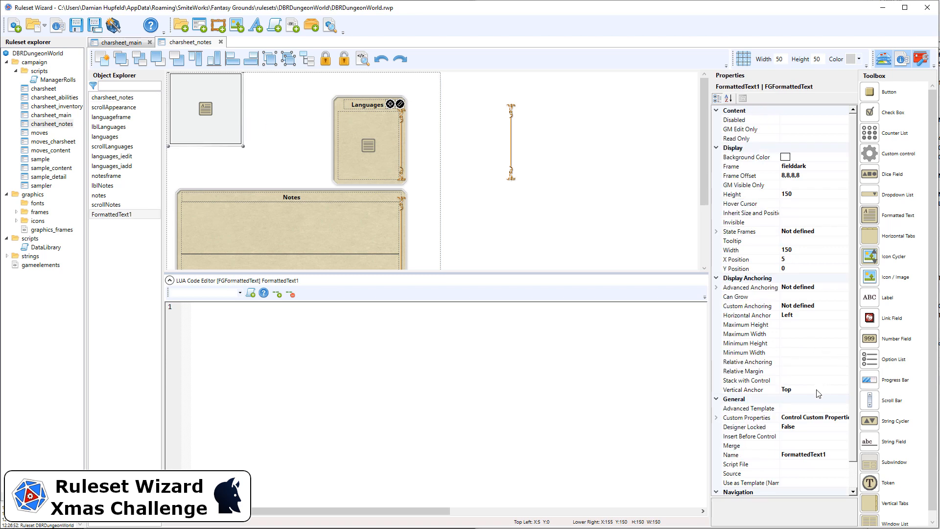
left_click(808, 248)
type("370")
key("Return")
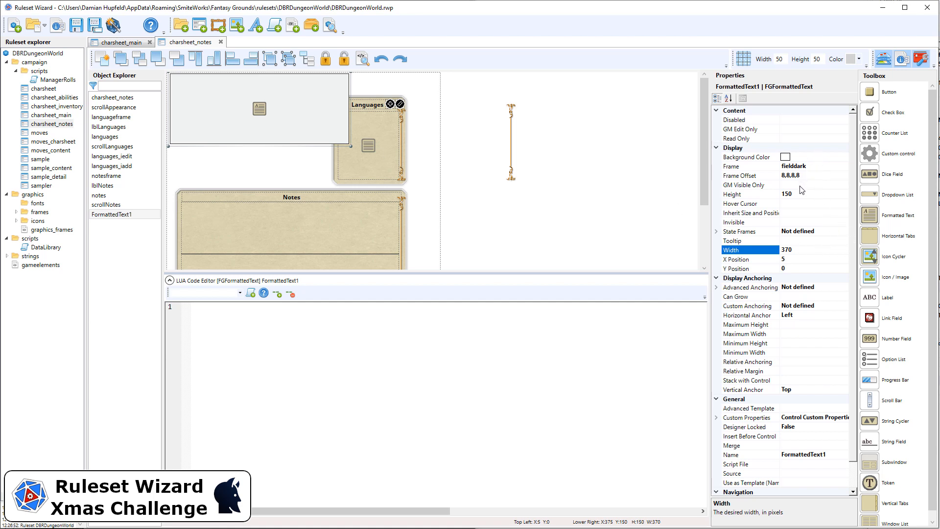
Step: Change the formatted text control's frame to frame_windowlist
left_click(828, 167)
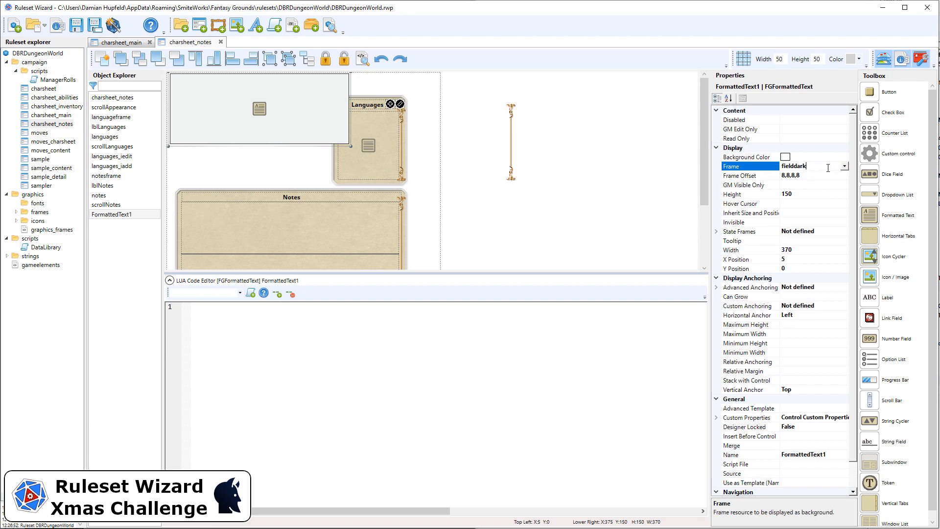
left_click(846, 168)
scroll(807, 230, "down", 5)
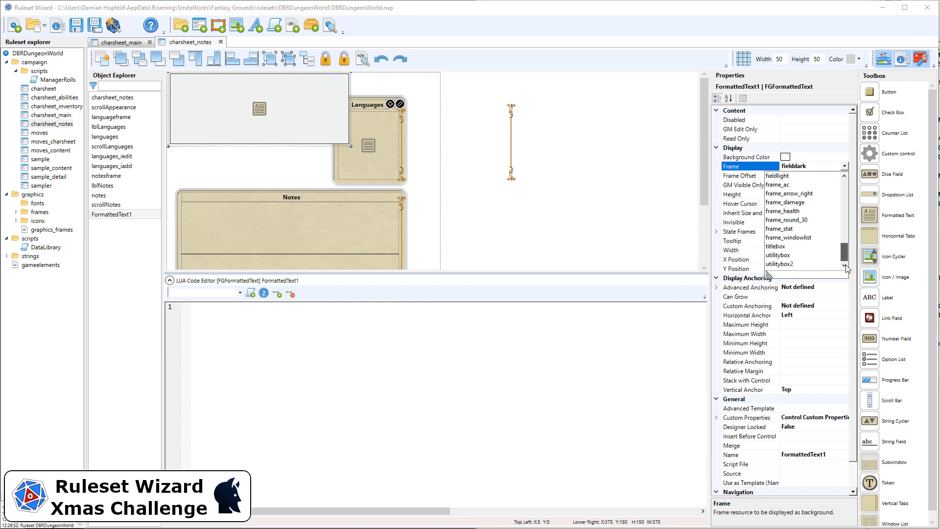
left_click(807, 239)
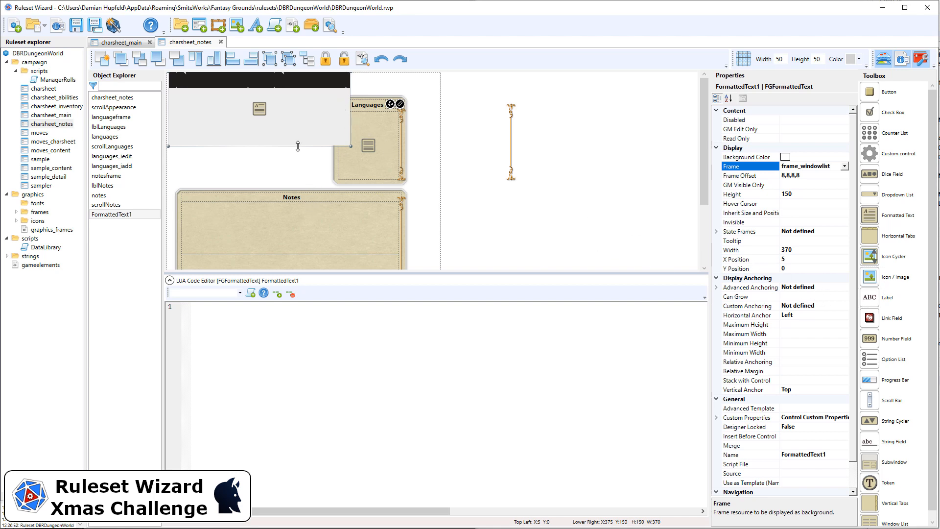
Step: Set the formatted text control's height to 180 and name the control appearance
left_click_drag(298, 146, 301, 186)
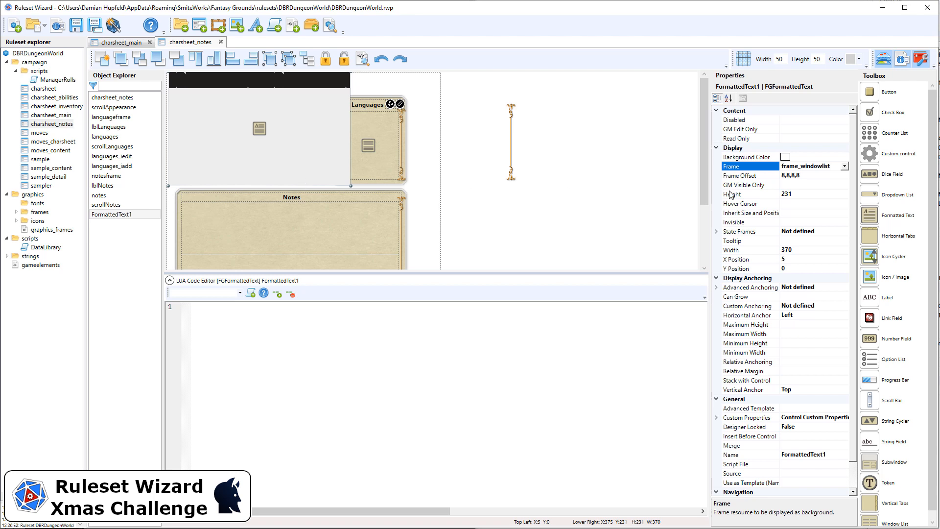
left_click(813, 195)
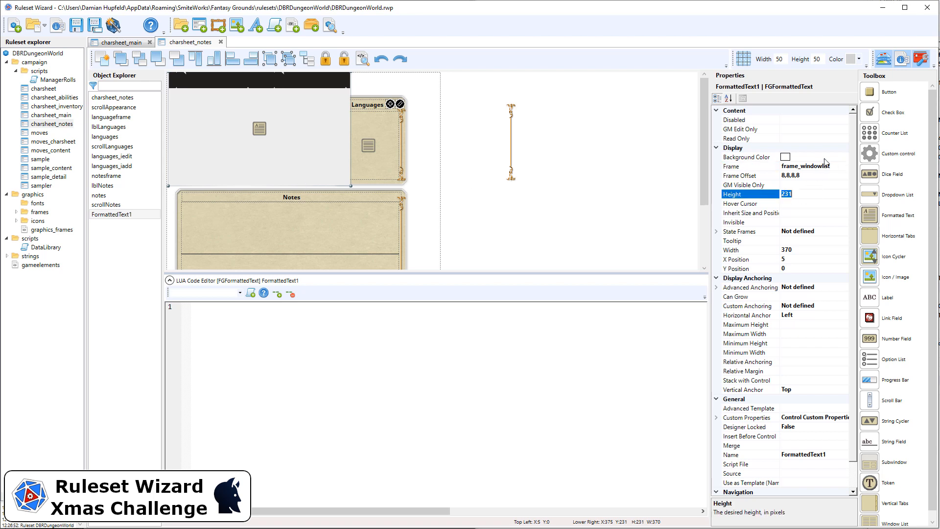
type("180")
key("Return")
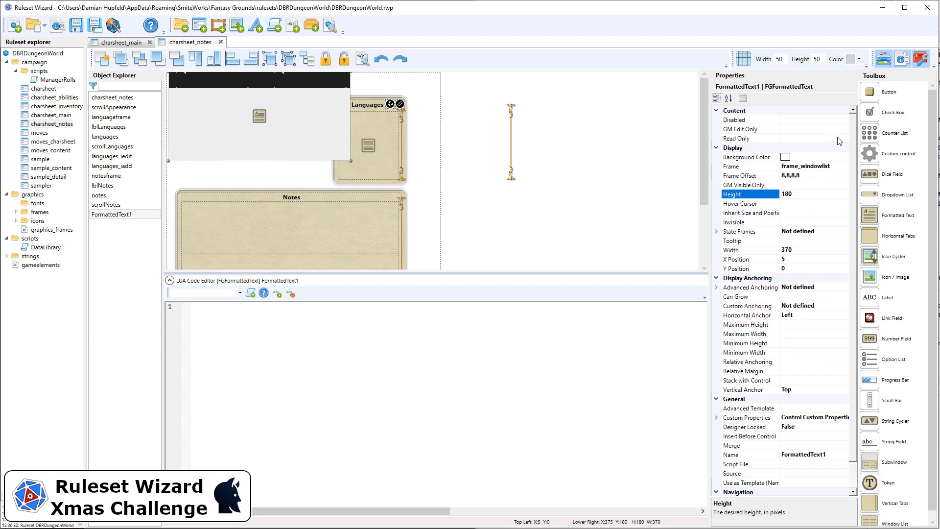
left_click(843, 454)
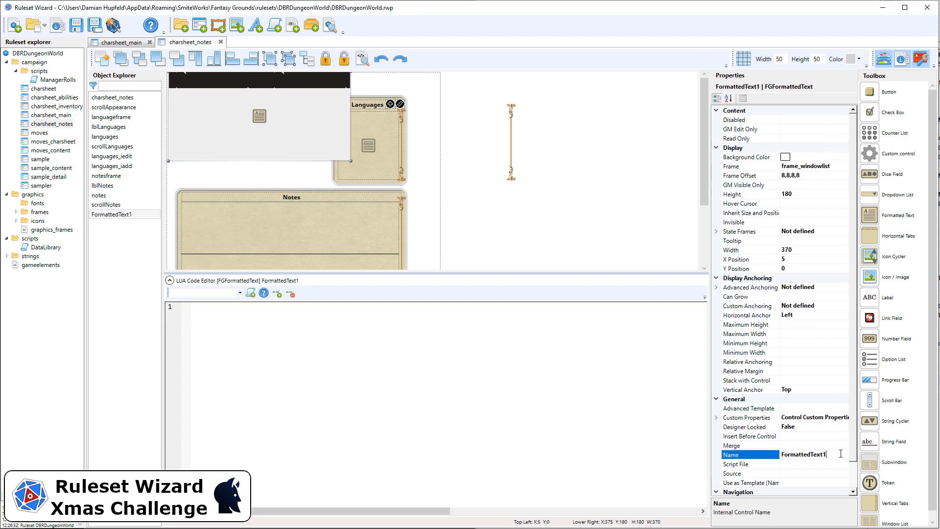
type("appearance")
Step: Add a label over the dark header of the appearance field and position it at X 15, Y 5
left_click_drag(891, 297, 190, 81)
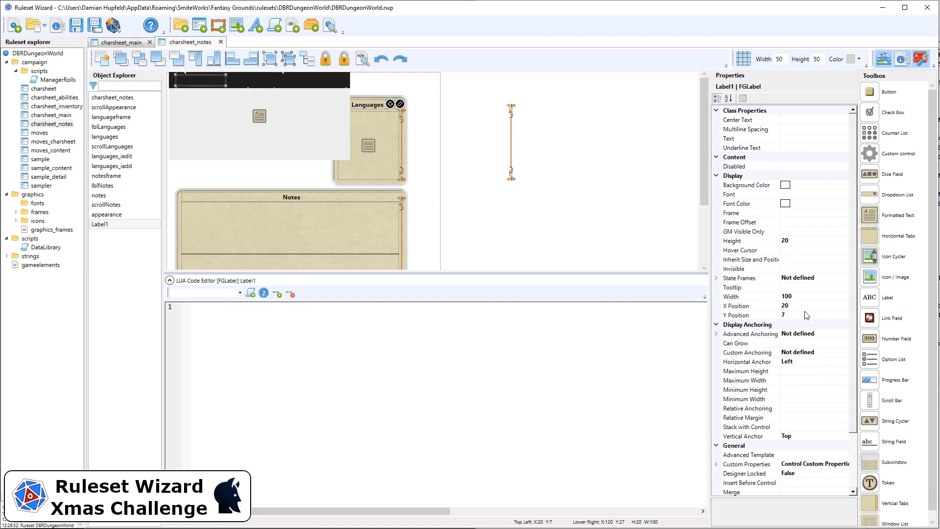
left_click(817, 306)
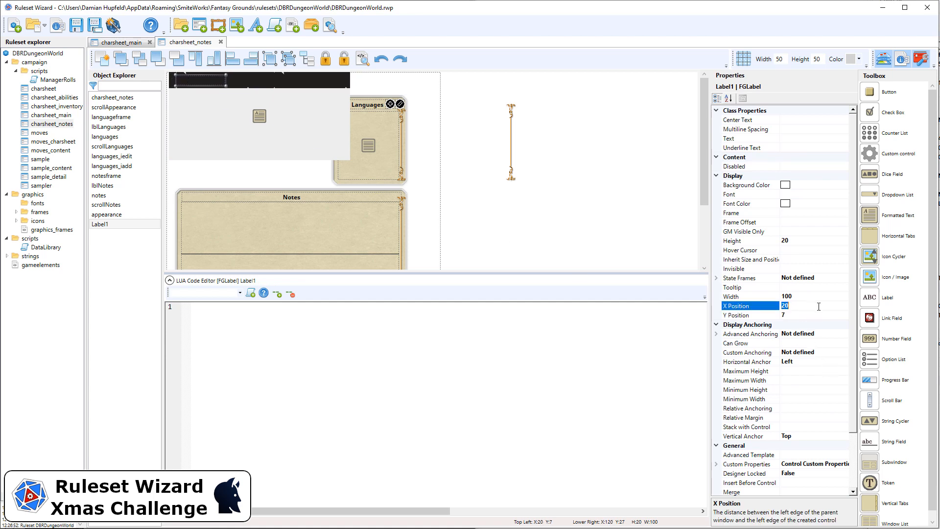
left_click(821, 315)
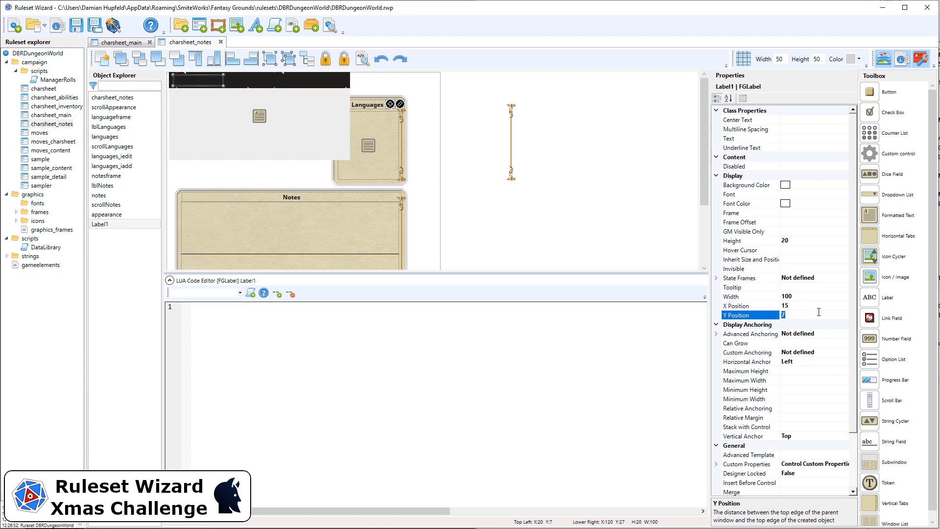
type("10")
key("Return")
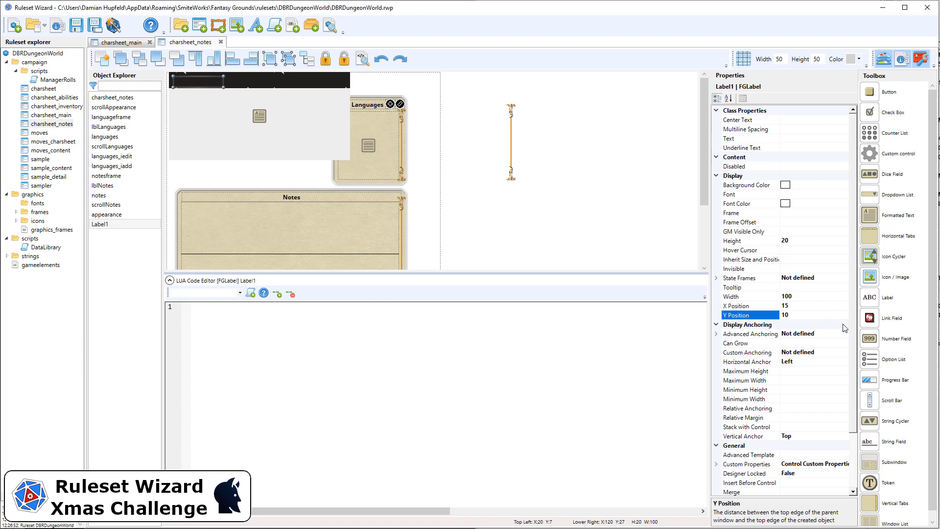
double_click(823, 316)
key("Return")
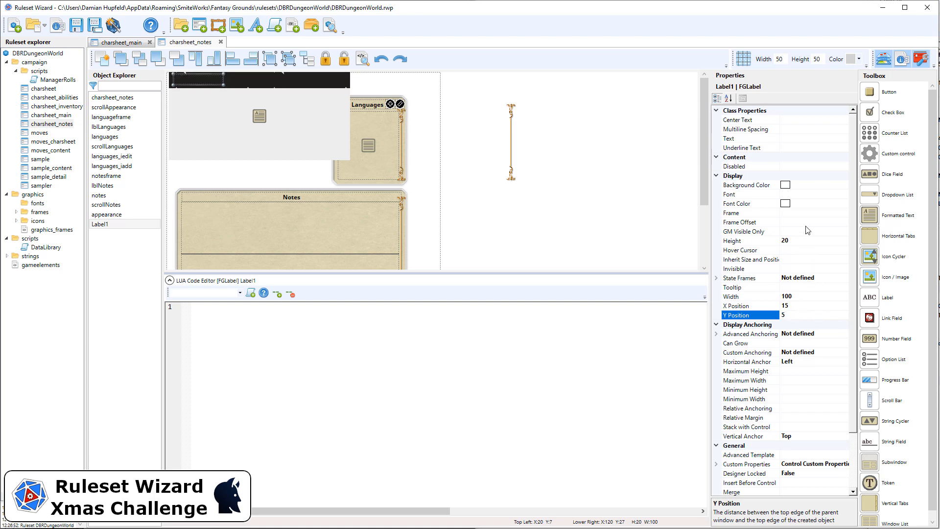
Step: Set the new label's text to Appearance, its font to reference-h and its font color to White
left_click(804, 140)
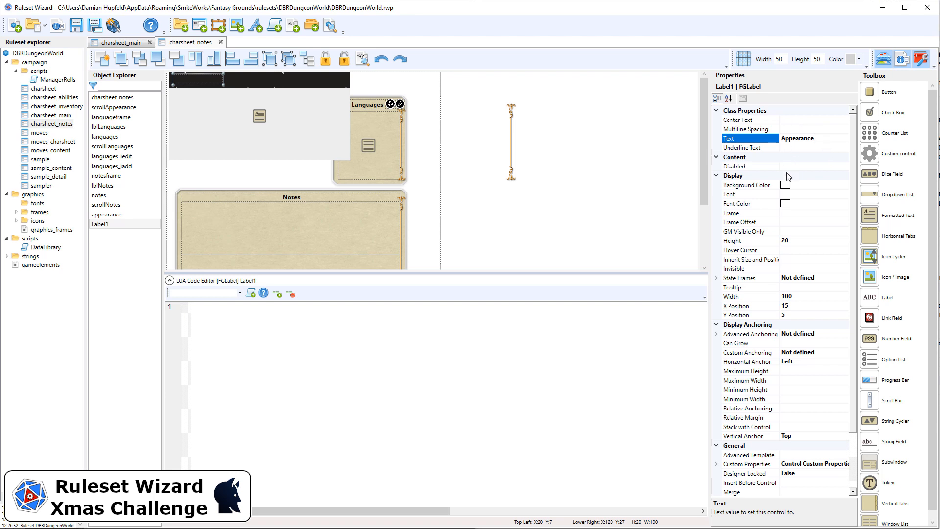
left_click(803, 195)
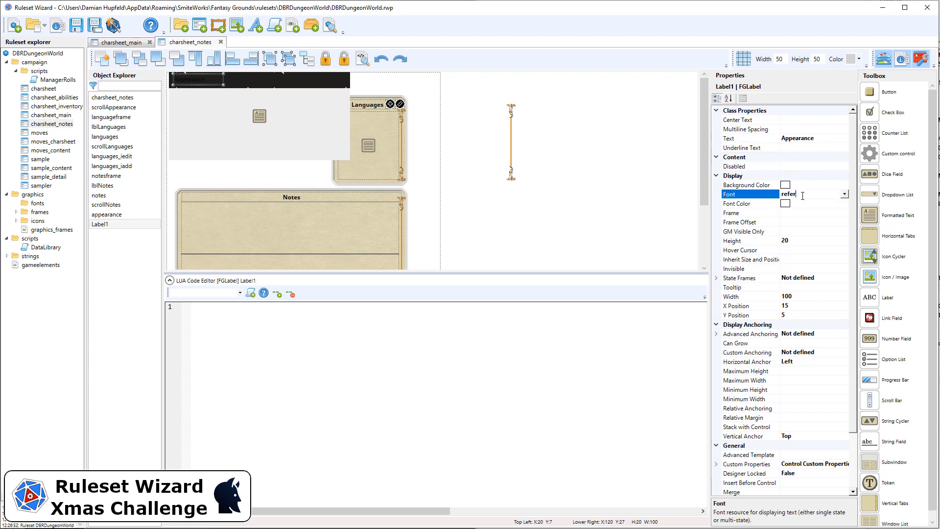
type("reference-h")
left_click(818, 203)
type("Whit")
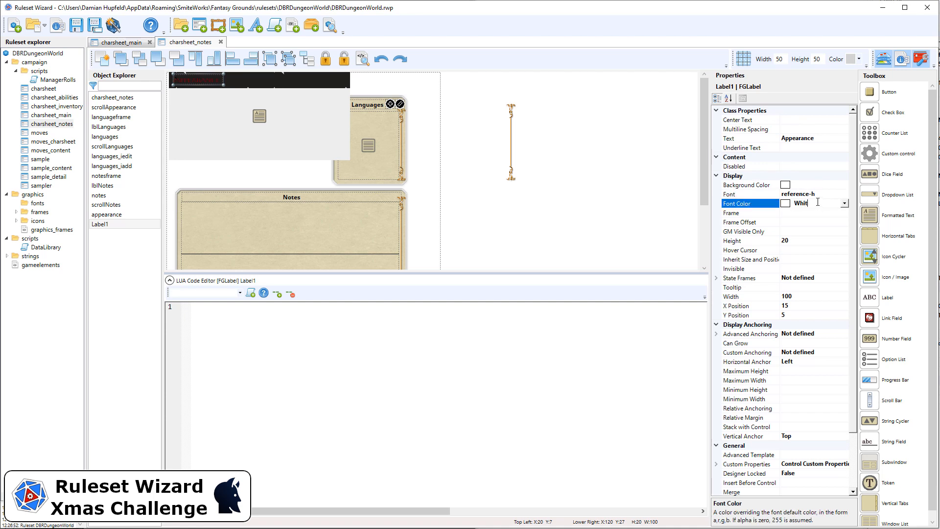
type("e")
left_click(458, 174)
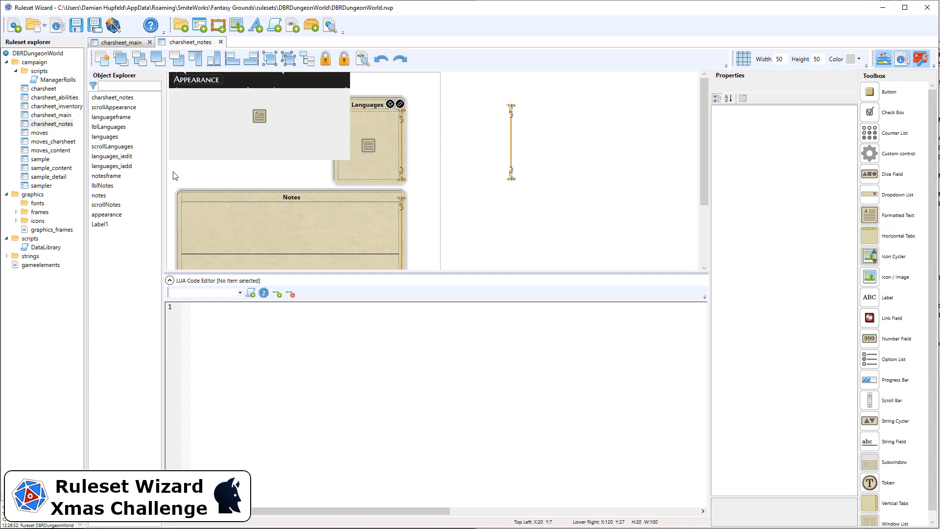
Step: Select the appearance field together with its header label and lock both in the designer
left_click_drag(170, 171, 355, 43)
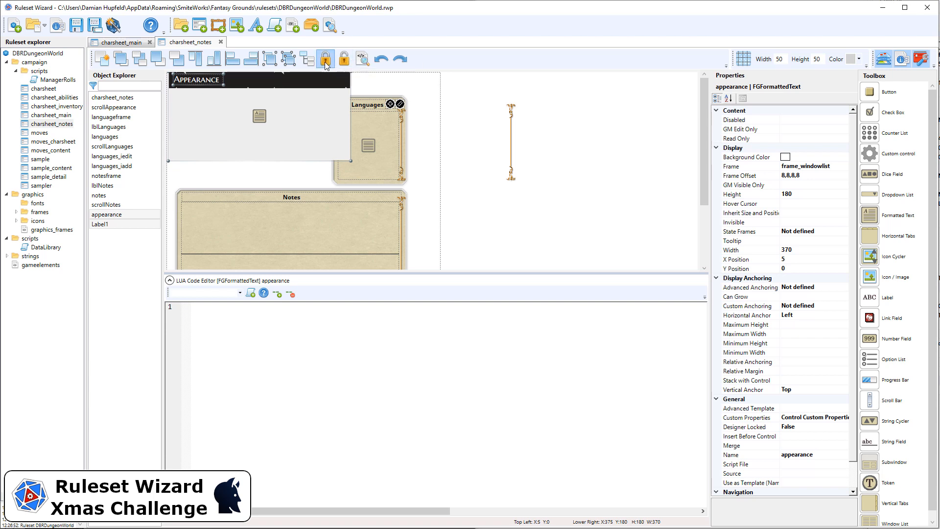
left_click(463, 116)
Step: Delete the languageframe background and move the old Languages label with its add and edit buttons outside the sheet
left_click(378, 136)
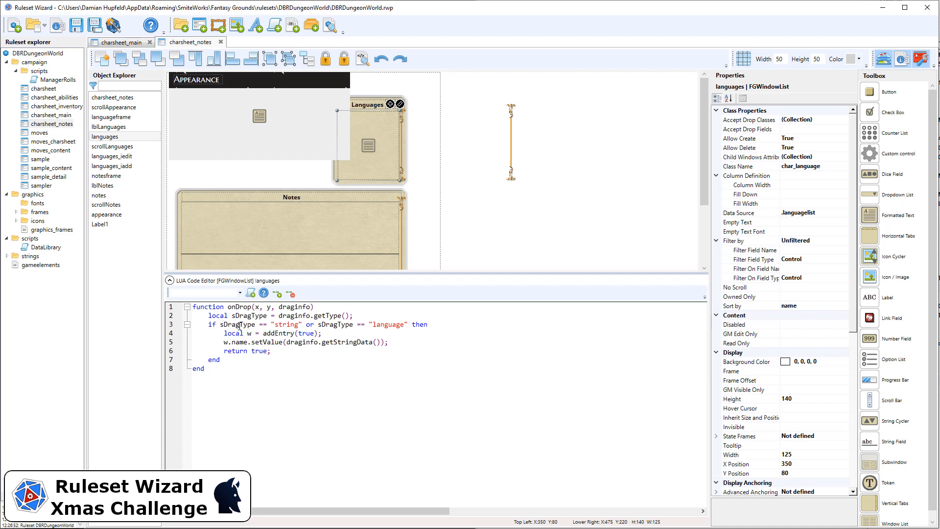
scroll(827, 368, "down", 8)
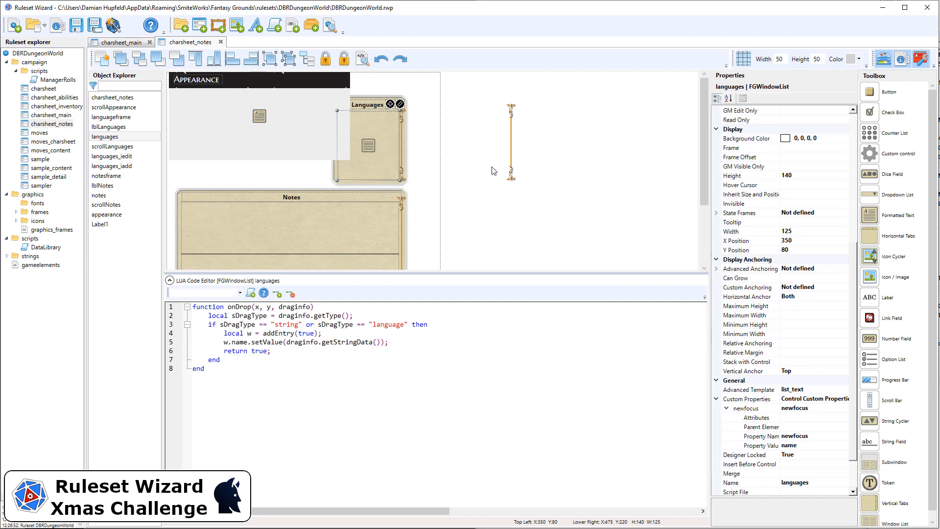
left_click(353, 184)
scroll(828, 361, "down", 5)
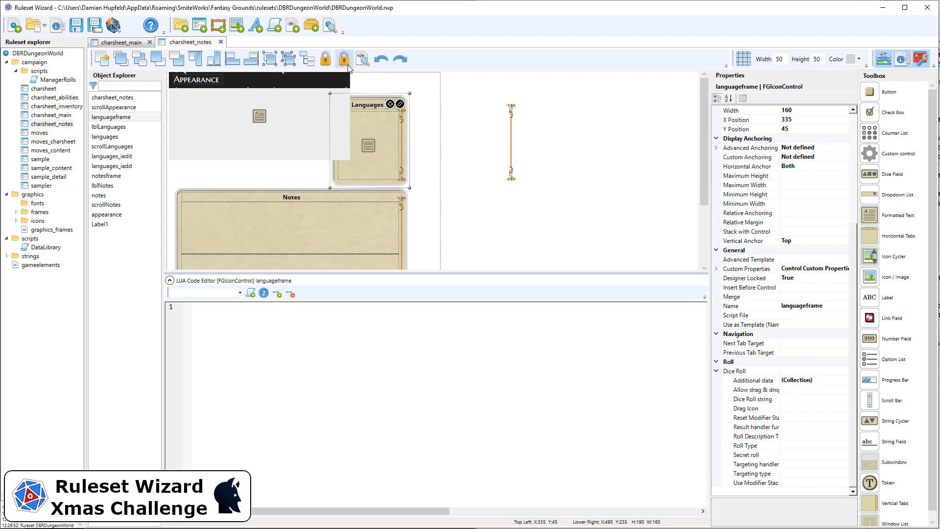
key("Delete")
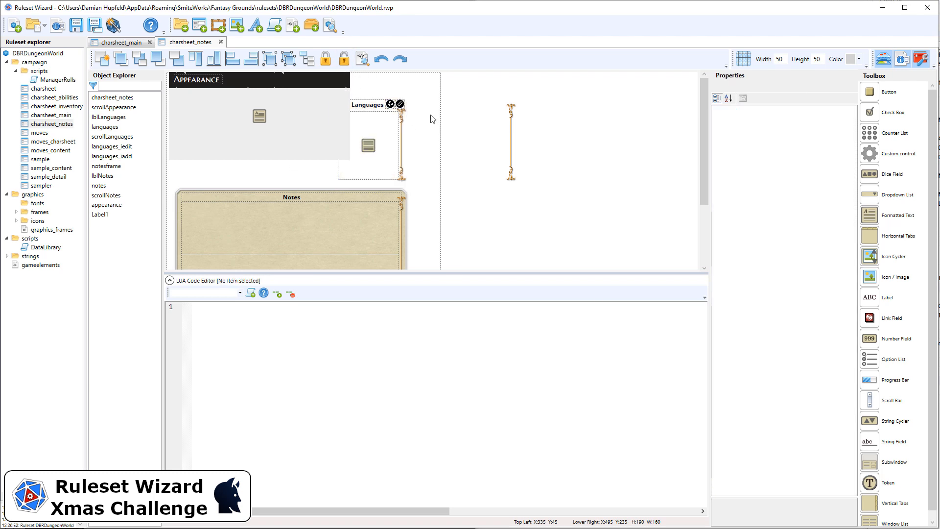
left_click_drag(421, 181, 572, 104)
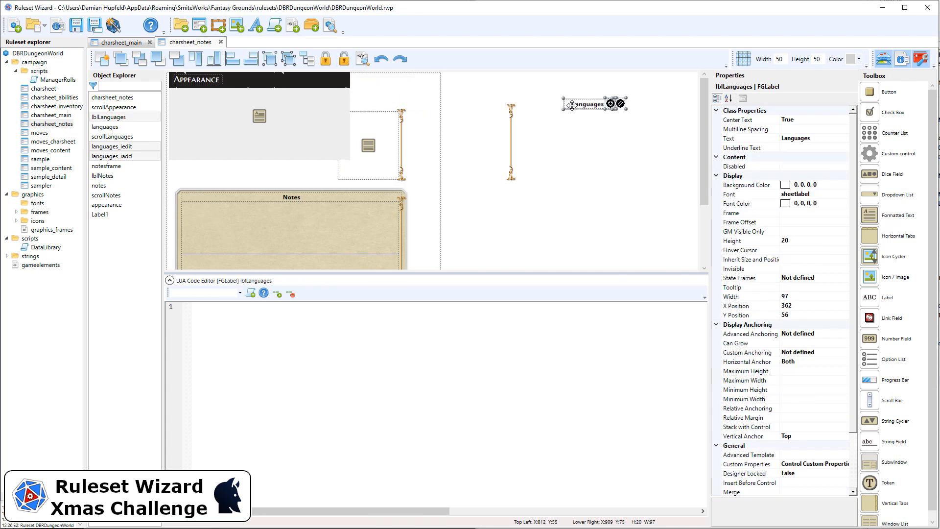
Step: Reshape the languages list beside the appearance field, starting at X 385, Y 0, and set its width to 175
left_click(381, 138)
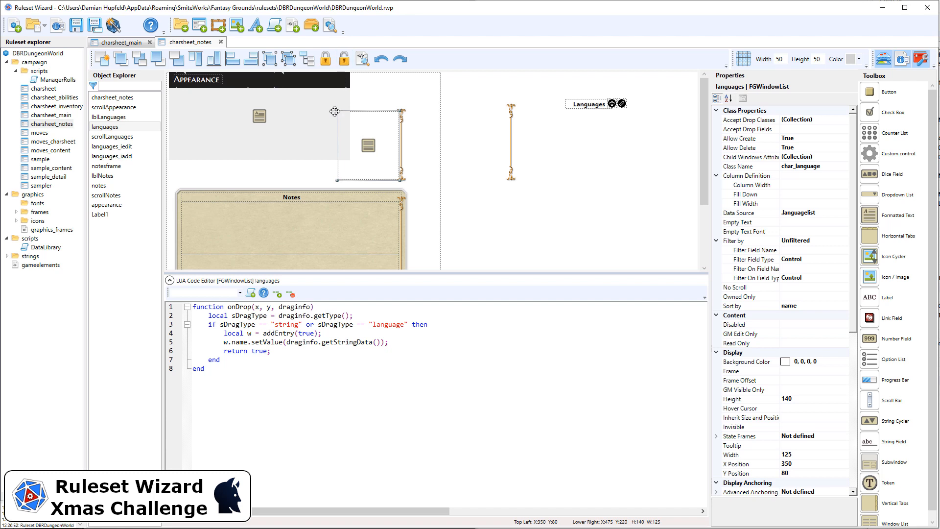
left_click_drag(337, 112, 350, 50)
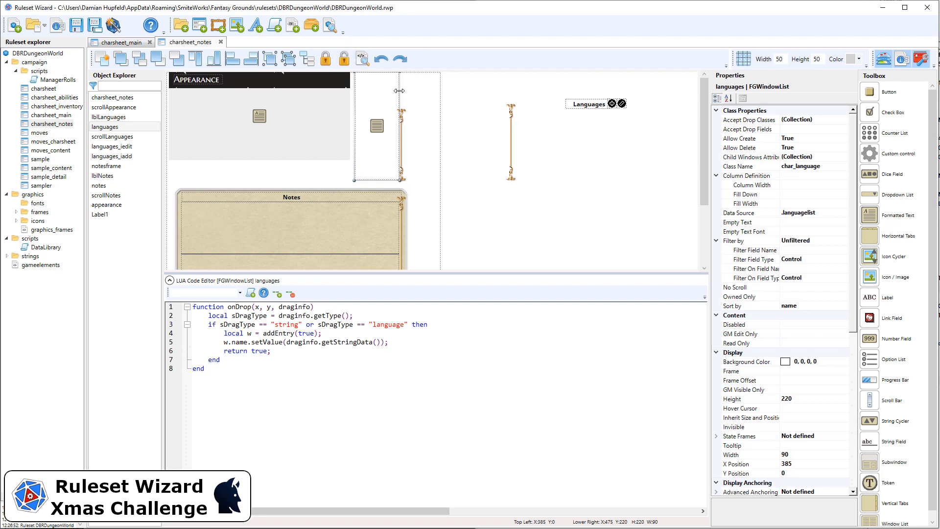
left_click_drag(400, 91, 441, 89)
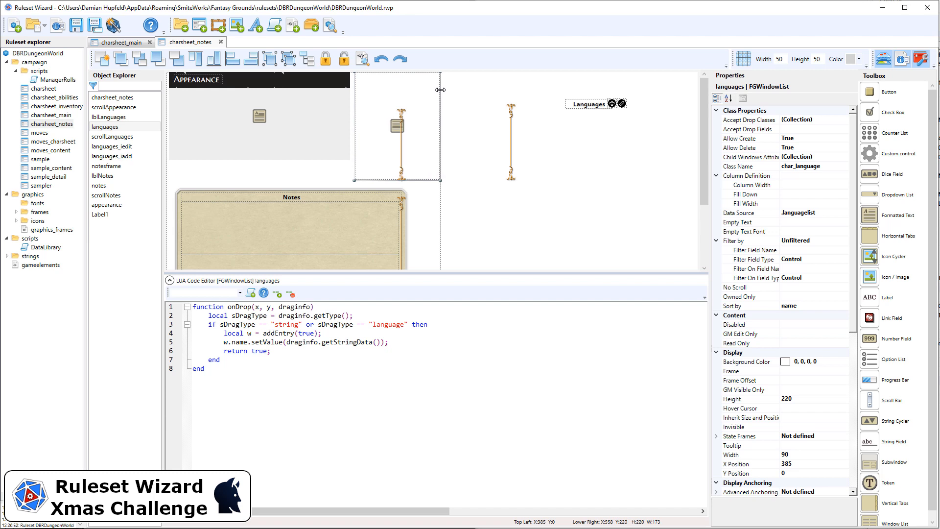
left_click(799, 454)
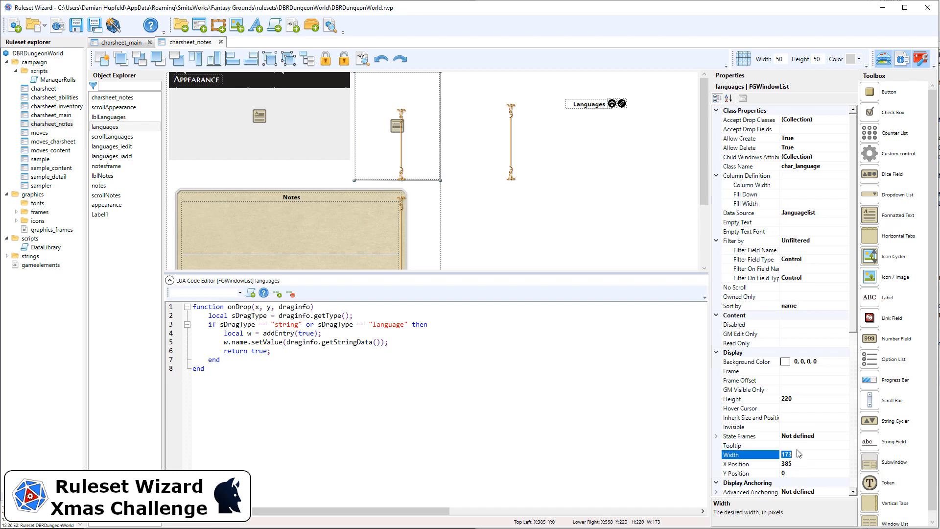
type("175")
key("Return")
left_click(460, 137)
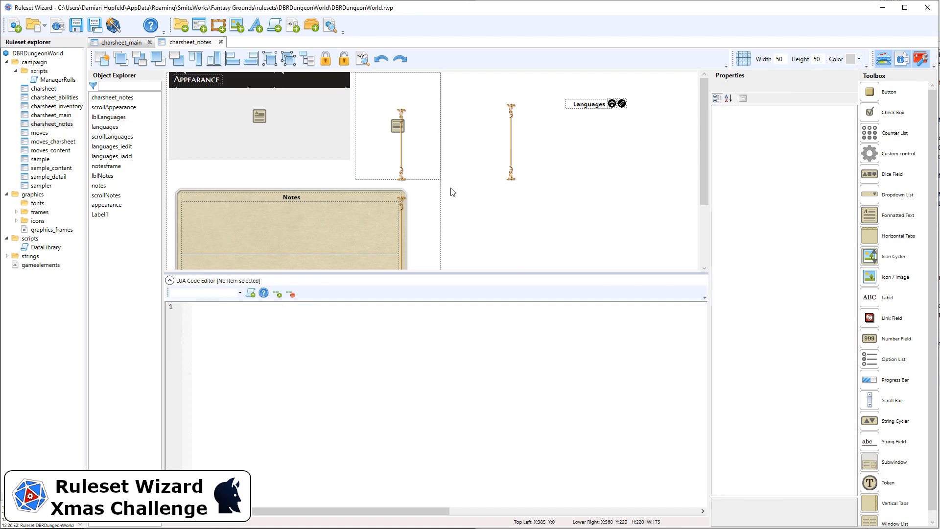
Step: Move the languages scroll bar outside the sheet and set the languages list's height to 180
left_click(401, 150)
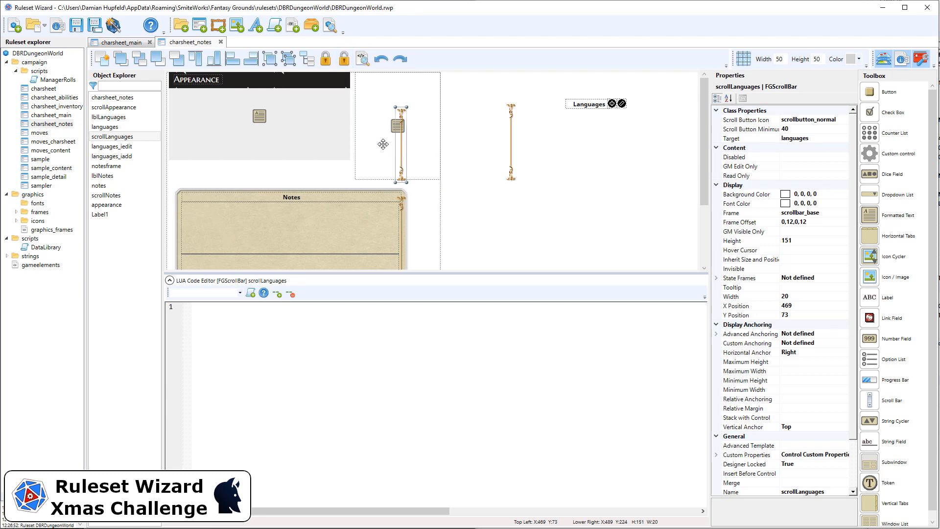
left_click_drag(400, 150, 486, 187)
left_click(392, 102)
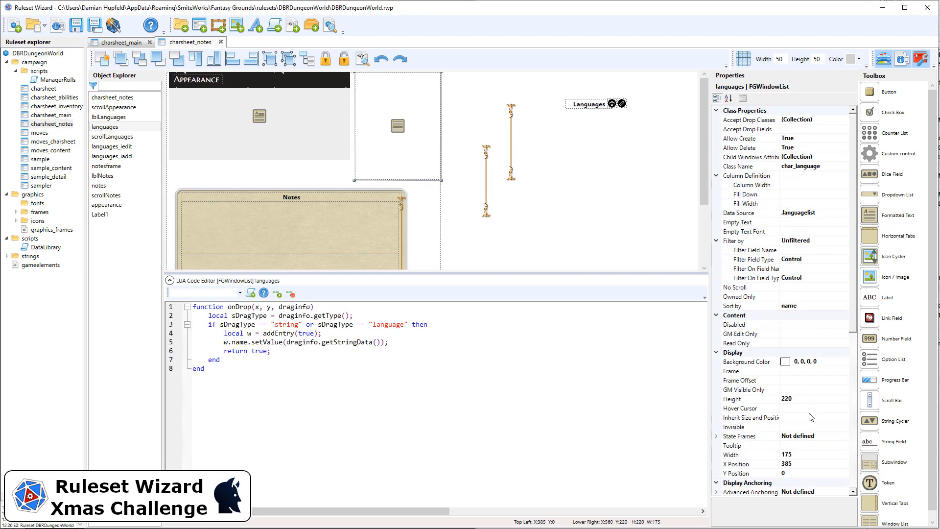
left_click(809, 402)
type("1")
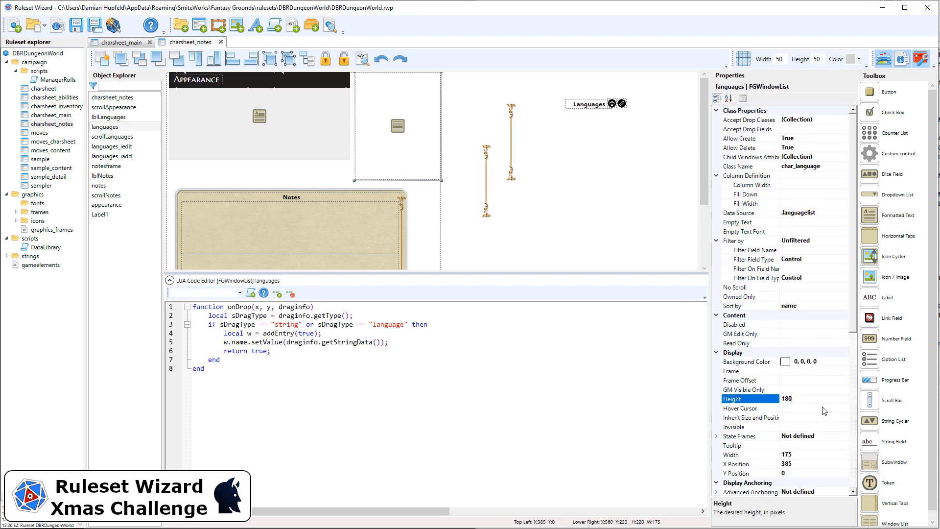
type("80")
key("Return")
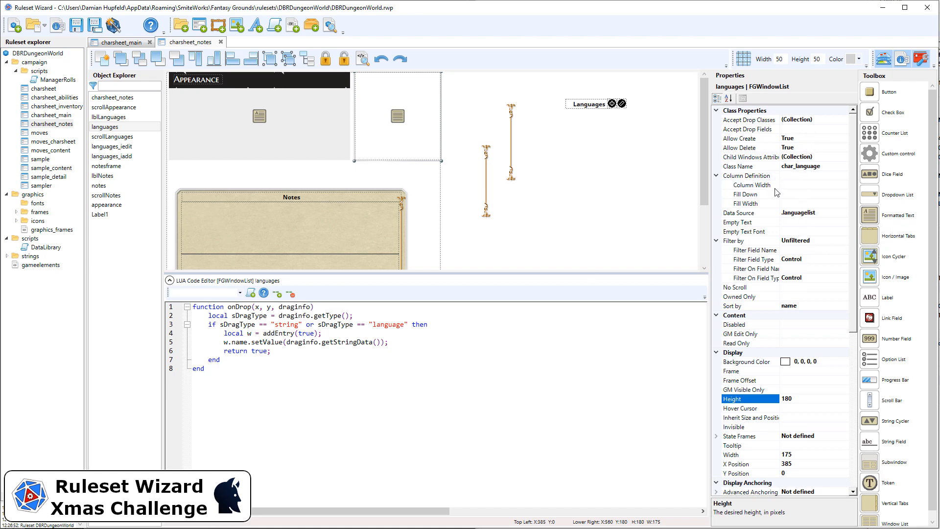
Step: Set the languages list's frame to frame_windowlist
left_click(794, 371)
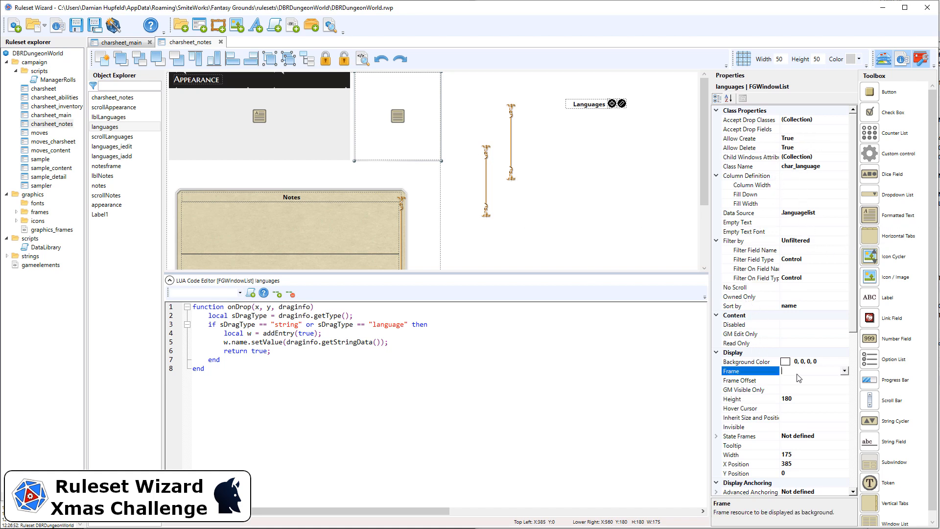
left_click(843, 371)
scroll(827, 399, "down", 5)
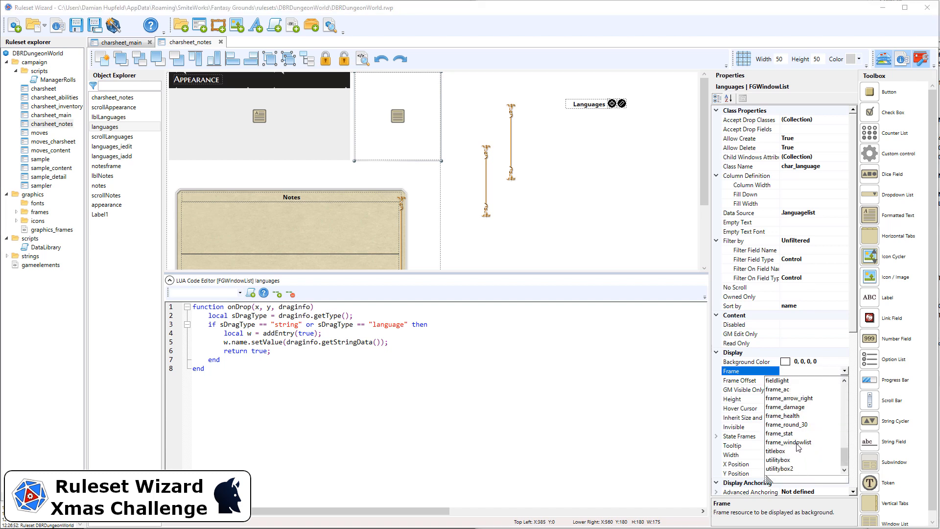
left_click(798, 442)
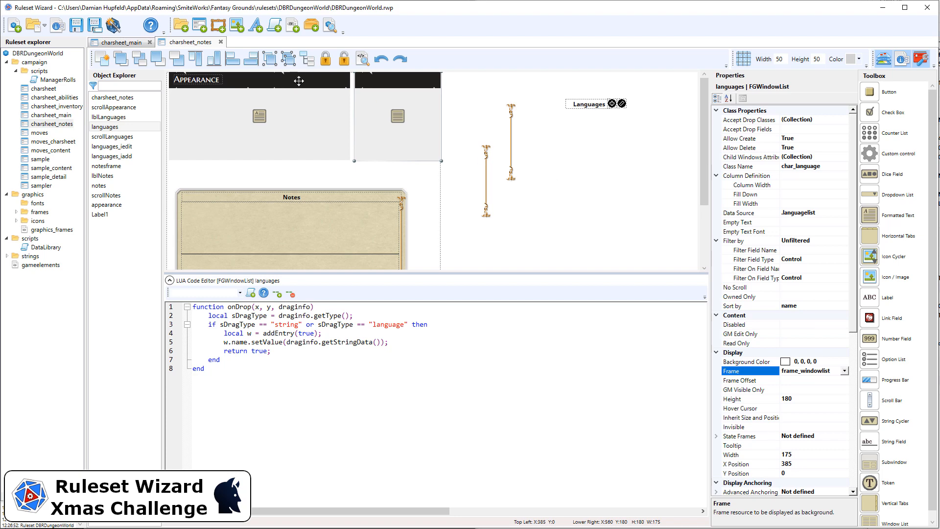
Step: Duplicate the Appearance label and place the copy on the languages list's header at X 395, Y 5
left_click(211, 80)
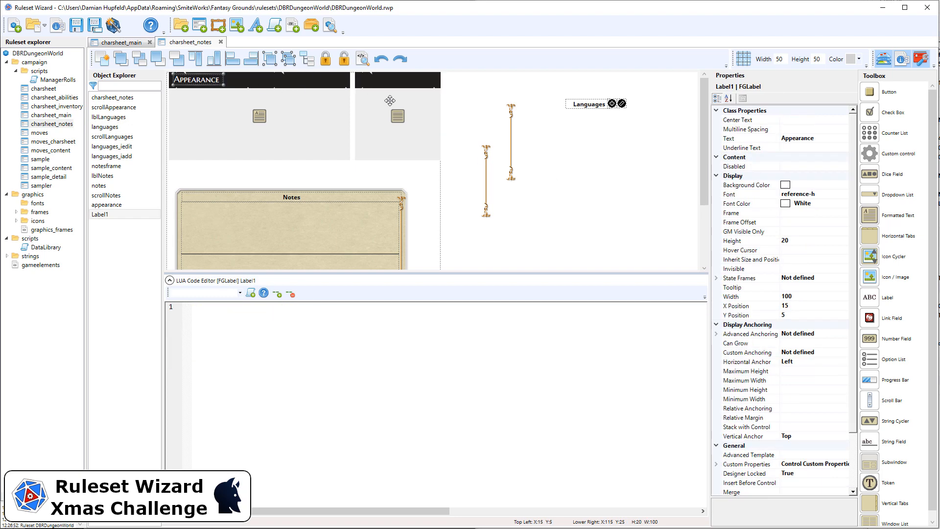
key("ctrl+v")
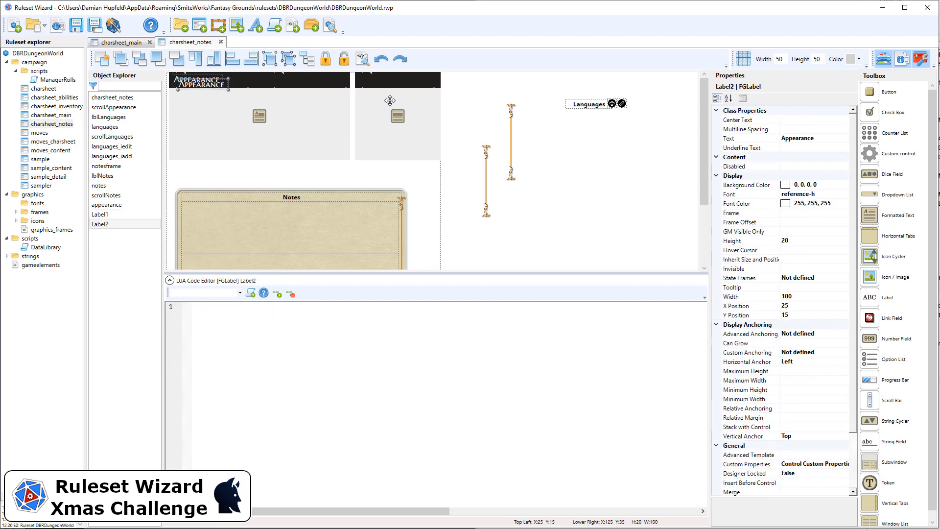
key("Up")
key("Right")
key("Right")
key("Right")
key("Right")
key("Right")
key("Right")
key("Right")
key("Right")
key("Right")
key("Right")
key("Right")
key("Right")
key("Right")
key("Right")
key("Right")
key("Right")
key("Right")
key("Right")
key("Right")
key("Right")
key("Right")
key("Right")
key("Right")
key("Right")
key("Right")
key("Right")
key("Right")
key("Right")
key("Right")
key("Right")
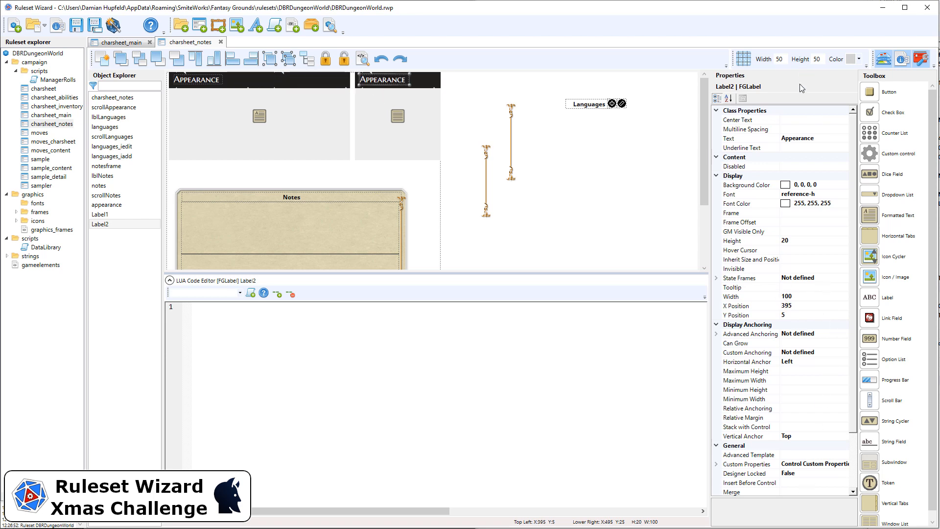
Step: Change the duplicated label's text to Languages and lock the label in the designer
left_click(830, 138)
type("Languages")
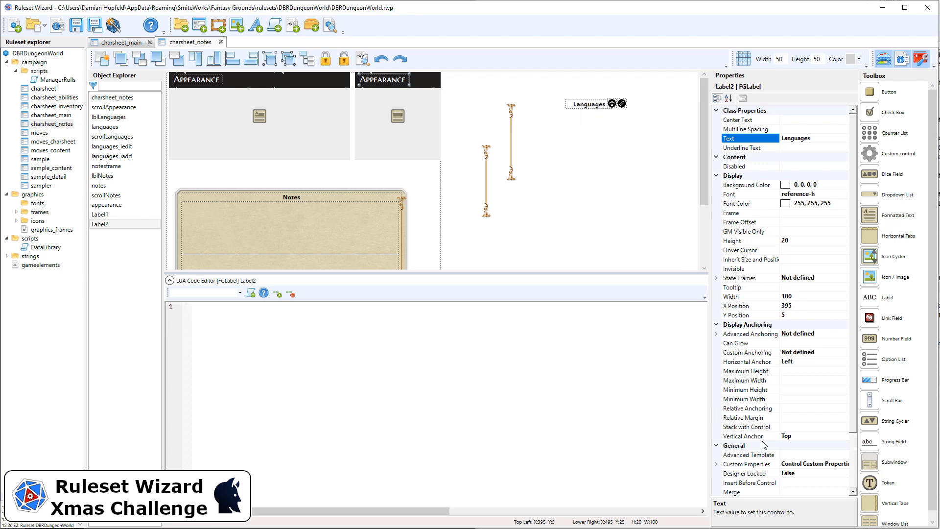
scroll(784, 441, "down", 1)
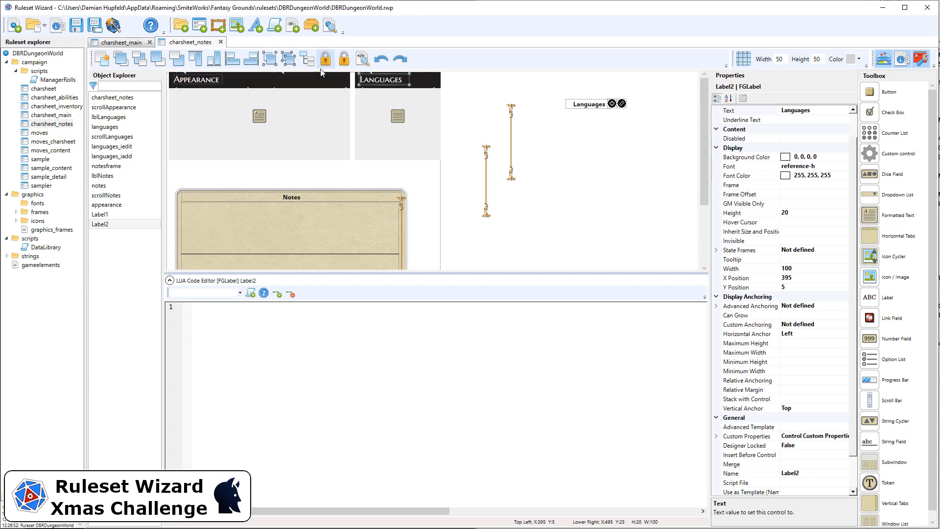
Step: Rename the Languages header label control to languages_label
left_click(211, 82)
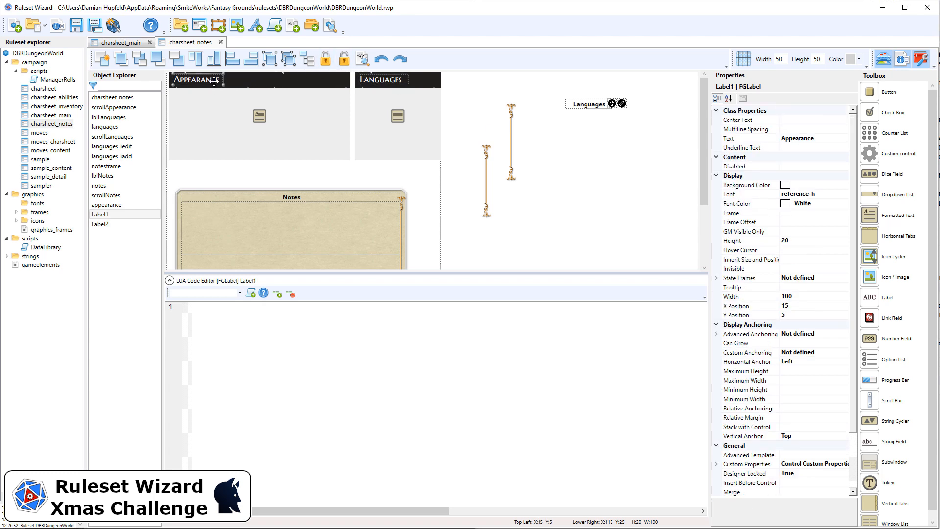
left_click(381, 82)
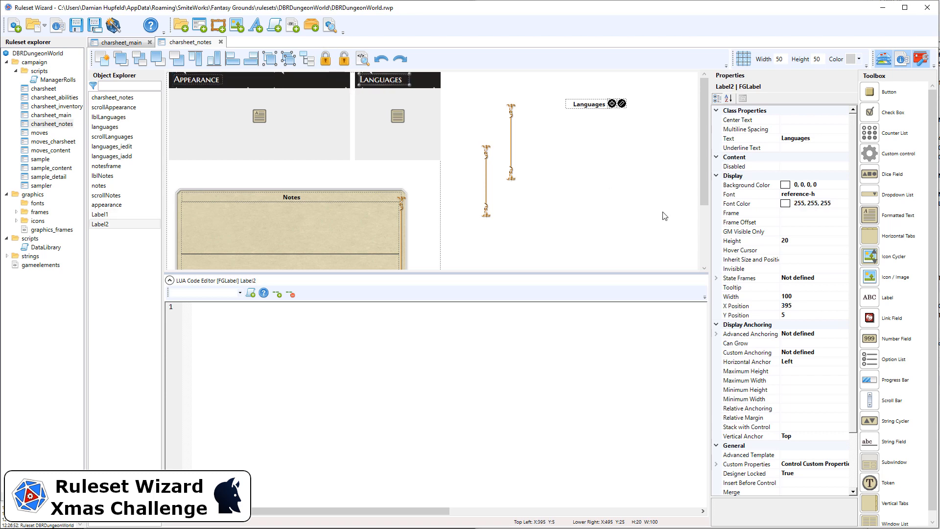
scroll(823, 440, "down", 3)
left_click(817, 437)
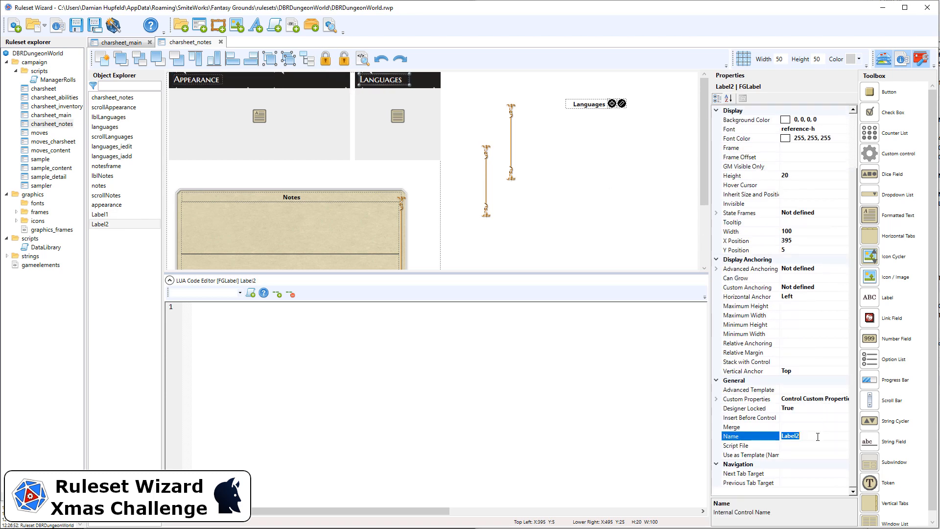
type("languages_l")
Step: Rename the Appearance header label control to appearance_label
left_click(213, 82)
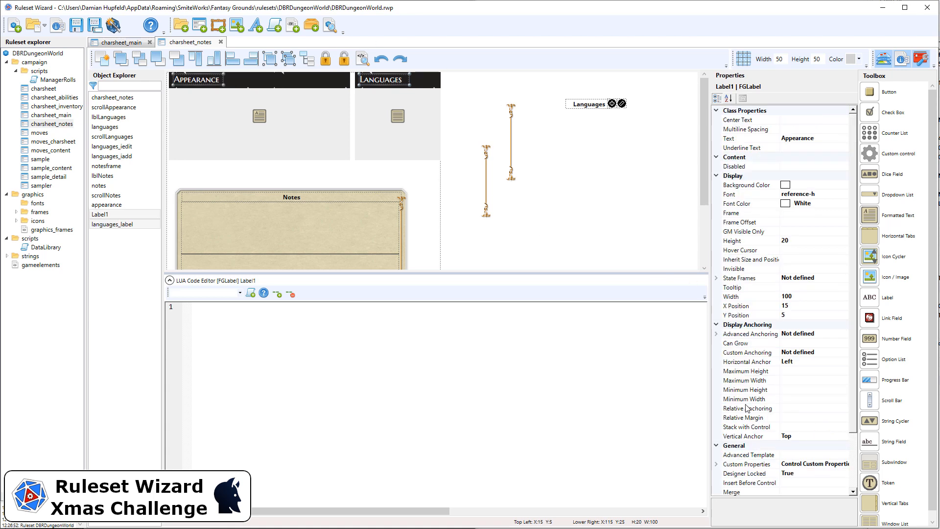
scroll(810, 471, "down", 3)
left_click(807, 436)
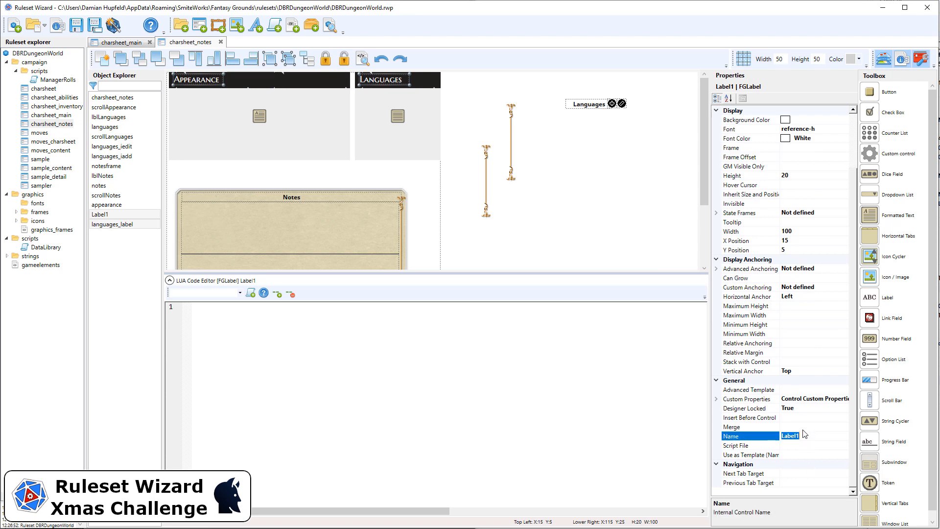
type("appearance_l")
Step: Move the languages add and edit buttons onto the Languages header and lock the header controls in the designer
left_click(484, 92)
left_click_drag(640, 114, 422, 80)
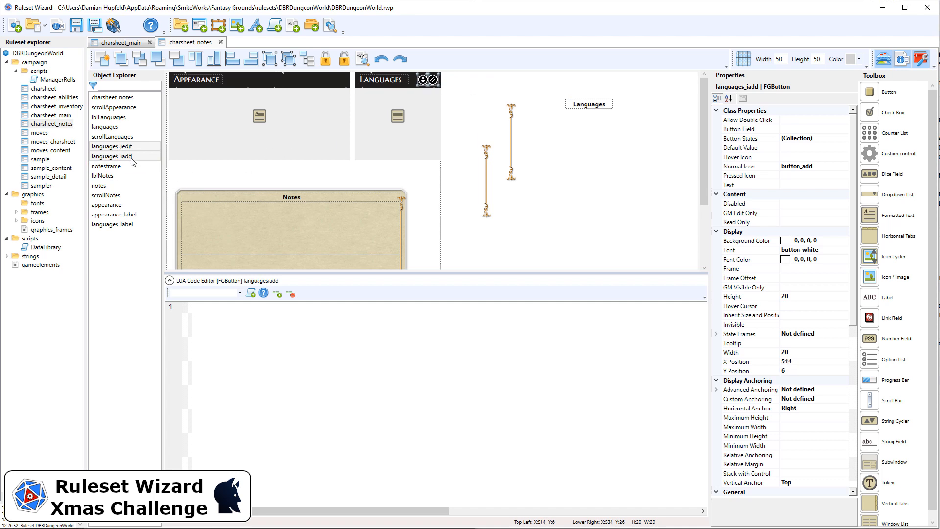
left_click(466, 95)
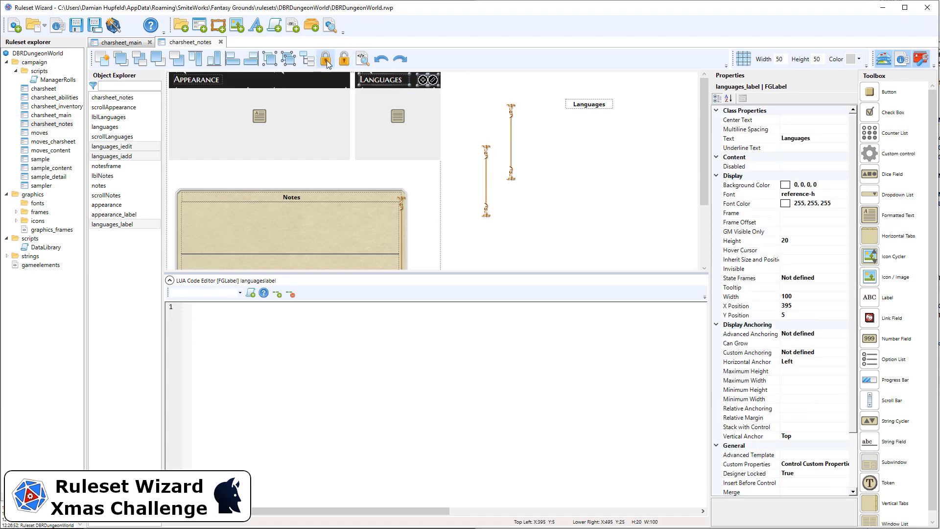
left_click_drag(459, 91, 162, 63)
left_click(329, 64)
left_click(485, 83)
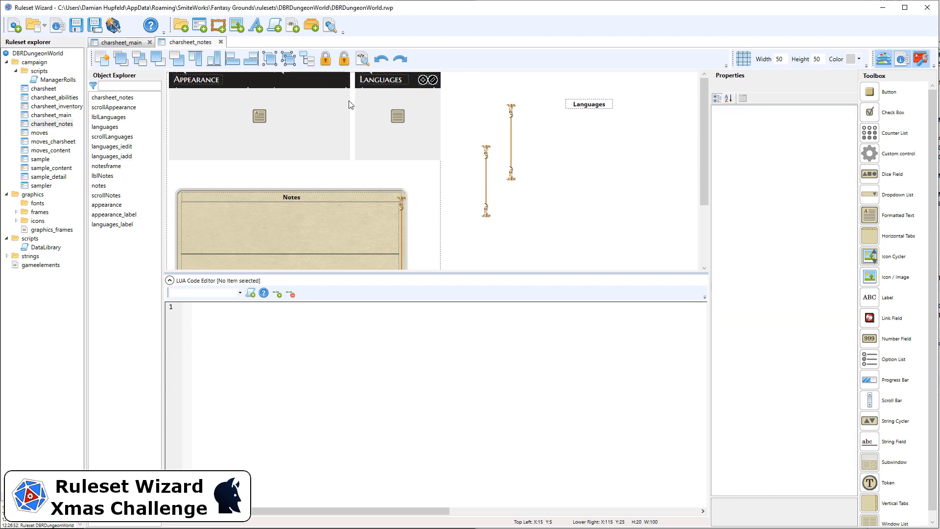
Step: Set the appearance field's frame offset to 4,37,4,7
left_click(342, 98)
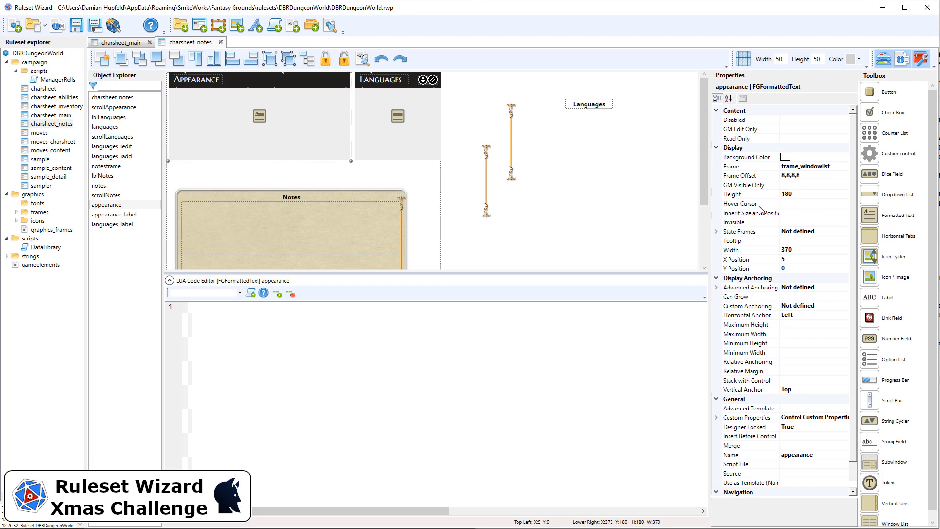
left_click(806, 177)
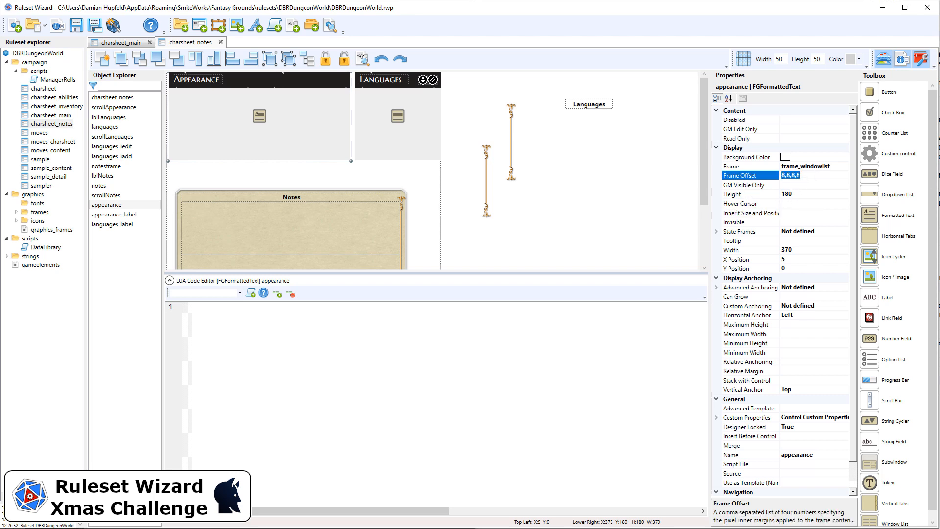
type("4,37,4,7")
key("Return")
key("ctrl+c")
Step: Set the languages list's frame offset to 0,37,0,7
left_click(435, 154)
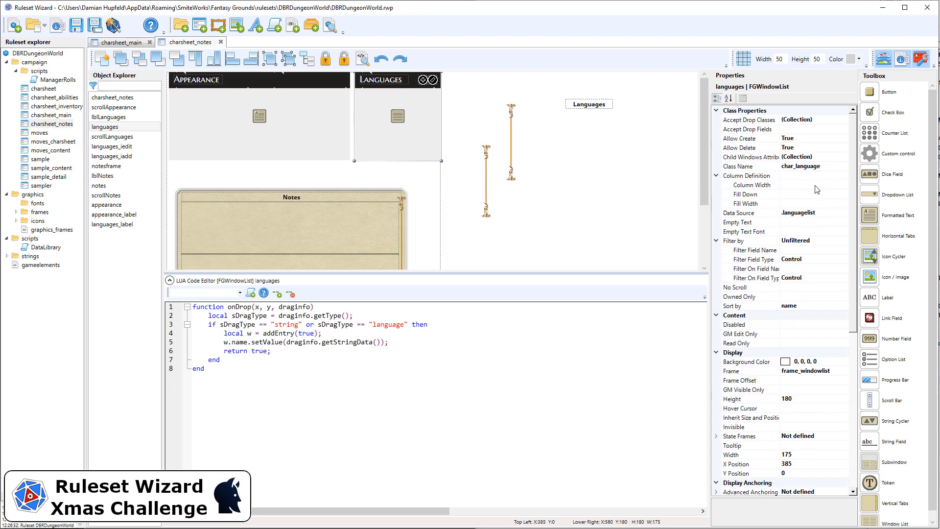
left_click(800, 380)
key("ctrl+v")
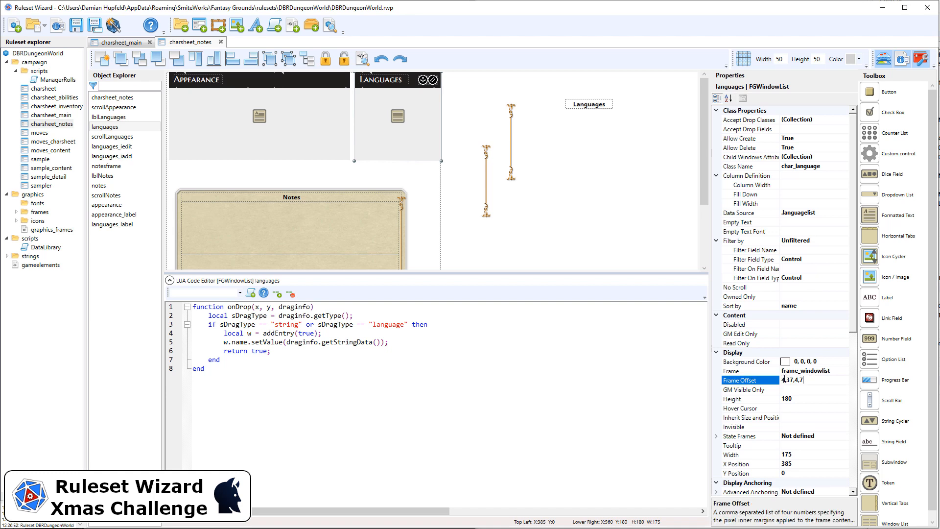
type("0")
scroll(808, 183, "down", 8)
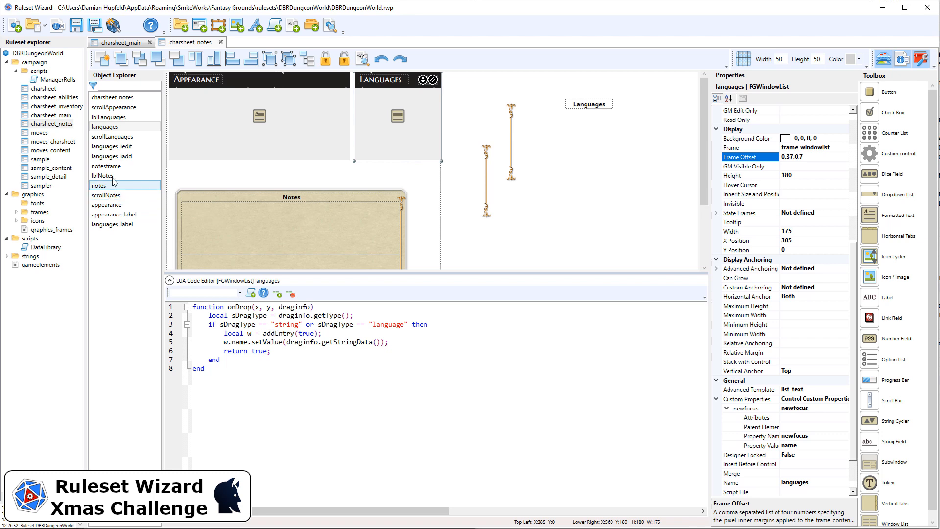
Step: Delete the old lblLanguages label and the languages and appearance scroll bars outside the sheet
left_click(124, 119)
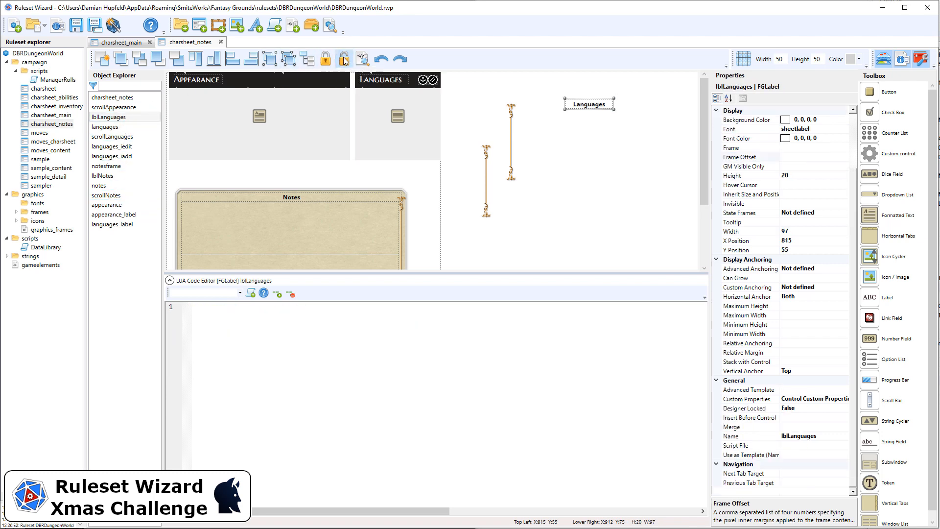
key("Delete")
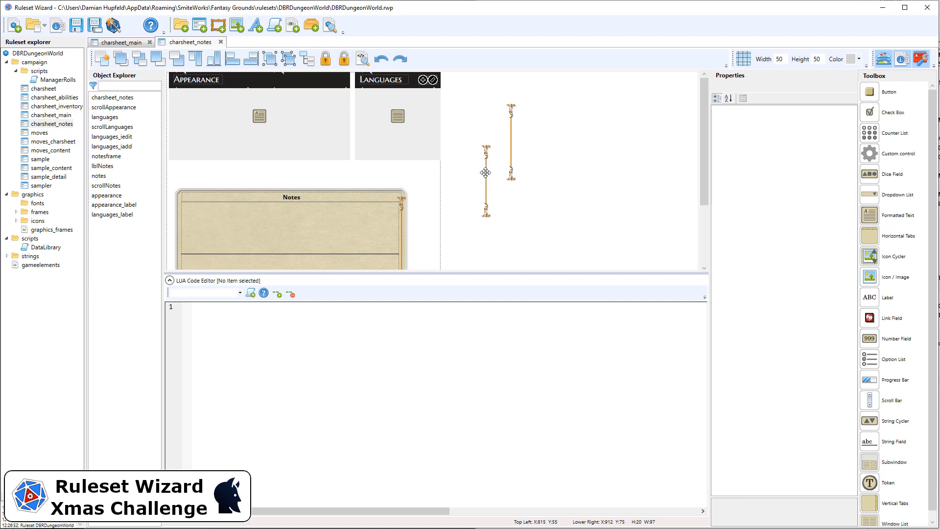
left_click(485, 172)
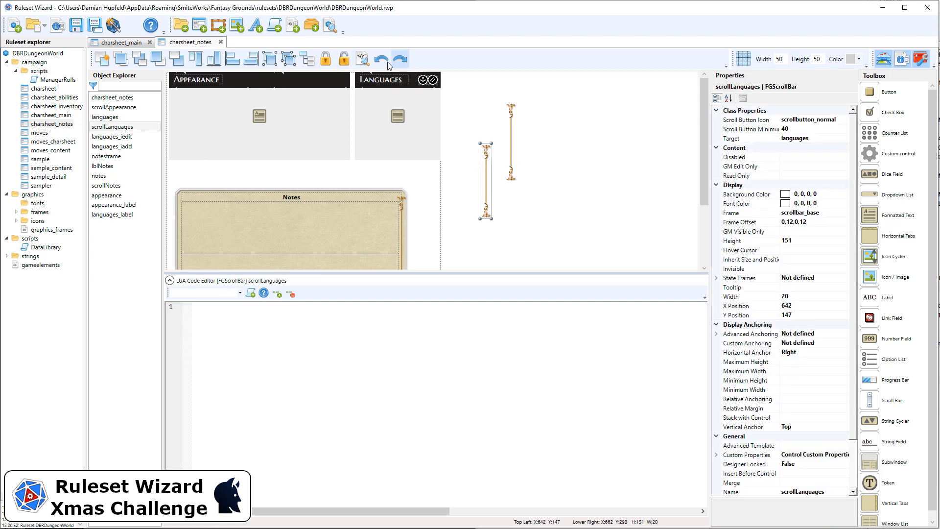
key("Delete")
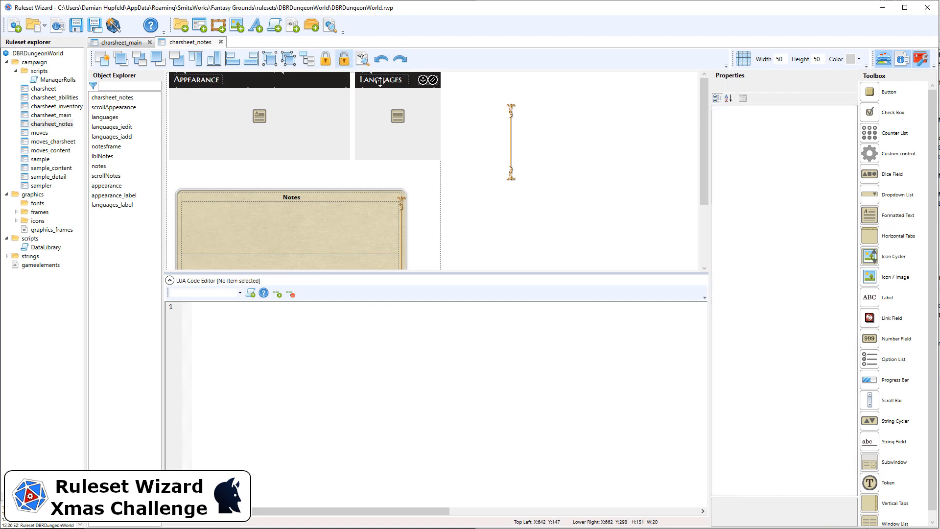
left_click(511, 165)
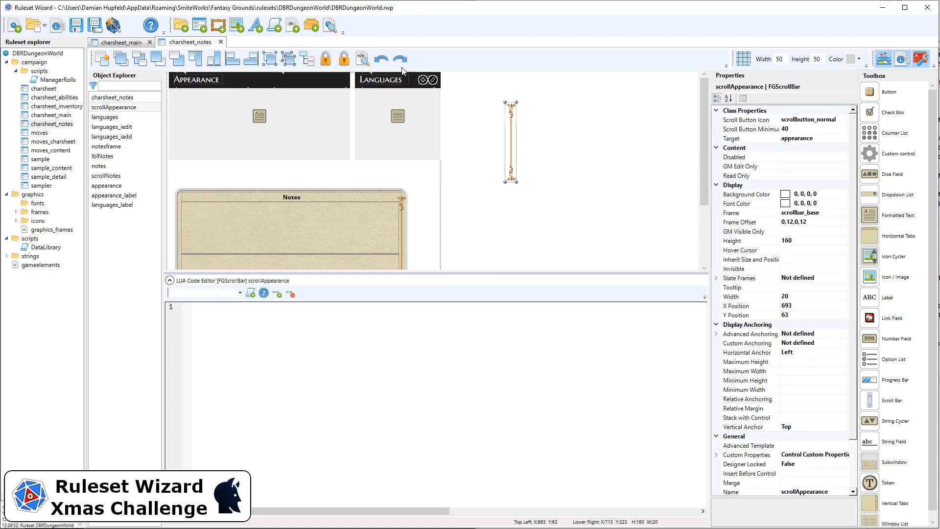
key("Delete")
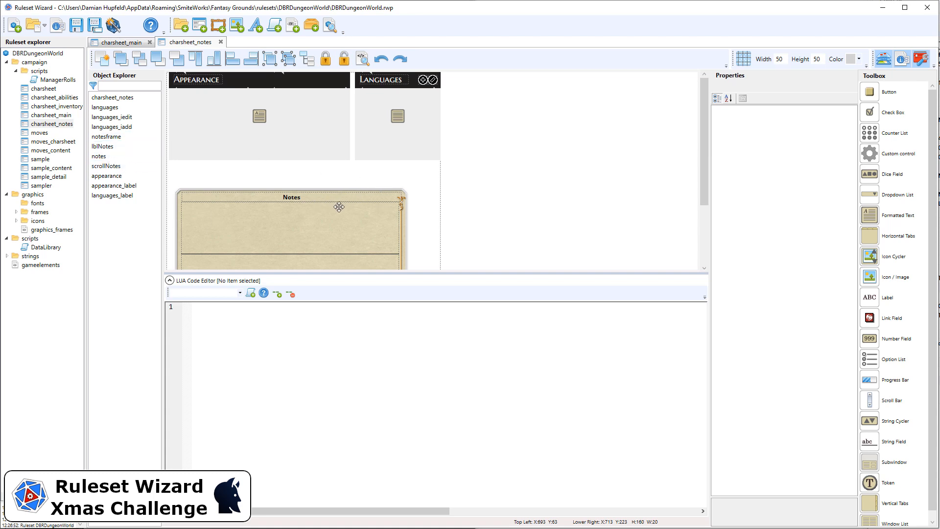
Step: Delete the old Notes section, including its frame, label, text field and scroll bar
scroll(334, 211, "down", 3)
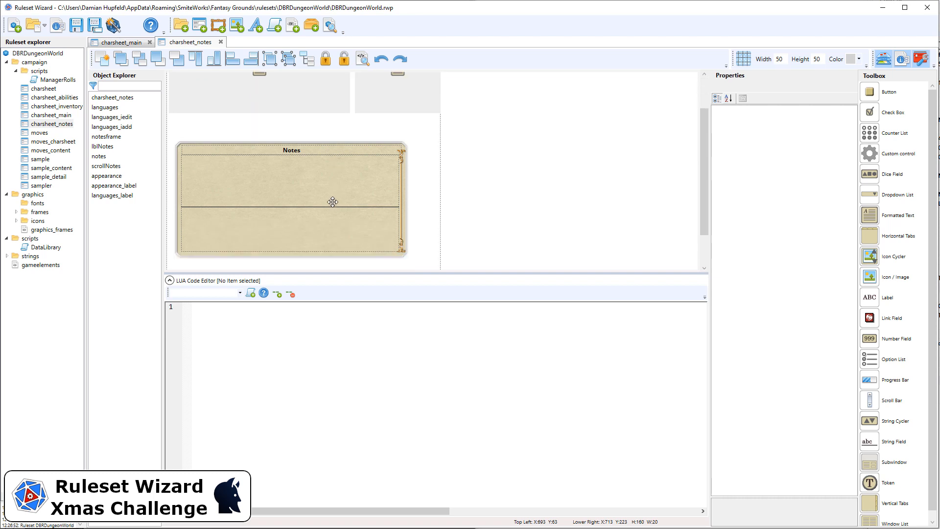
scroll(332, 201, "up", 3)
scroll(474, 219, "down", 3)
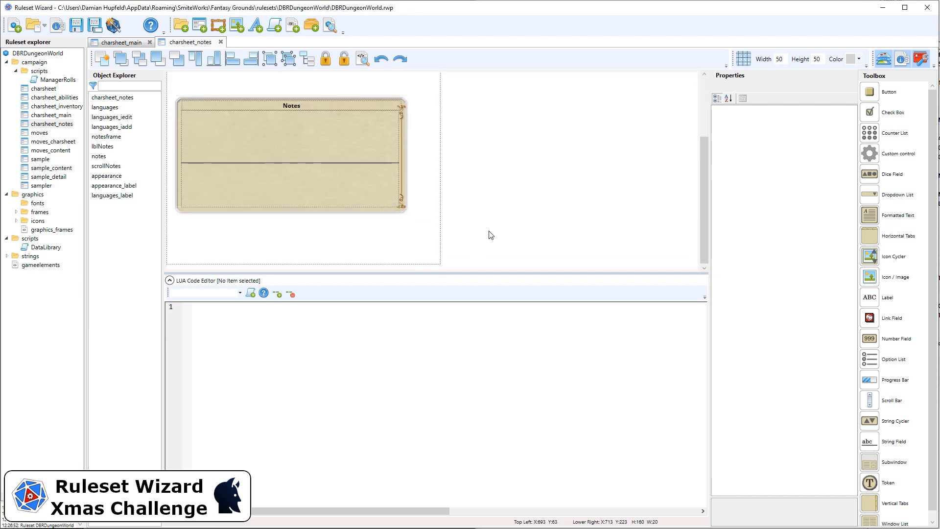
left_click(335, 196)
scroll(822, 335, "down", 10)
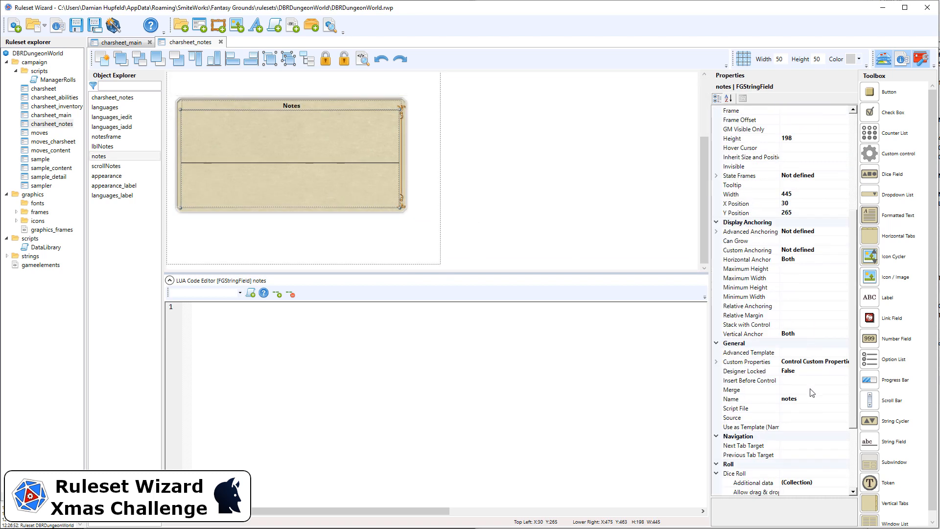
scroll(504, 187, "up", 3)
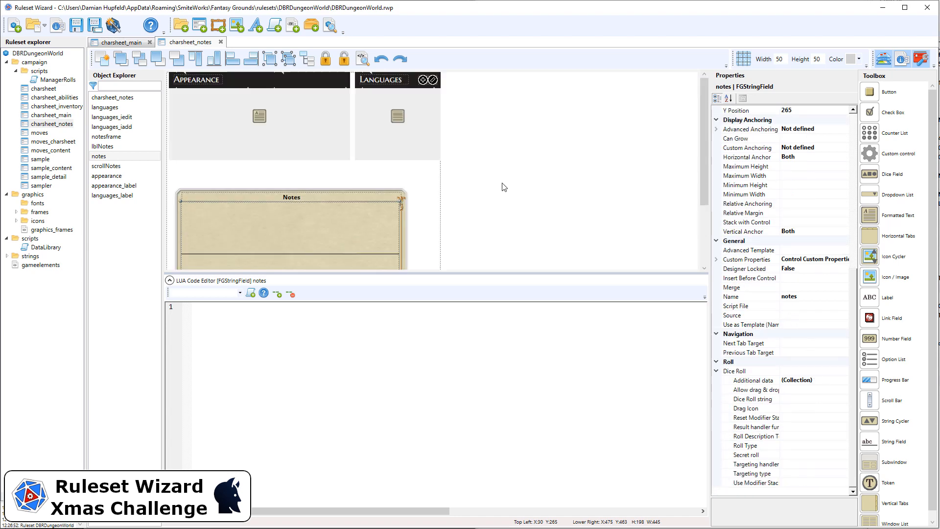
scroll(505, 245, "down", 3)
left_click_drag(502, 247, 158, 109)
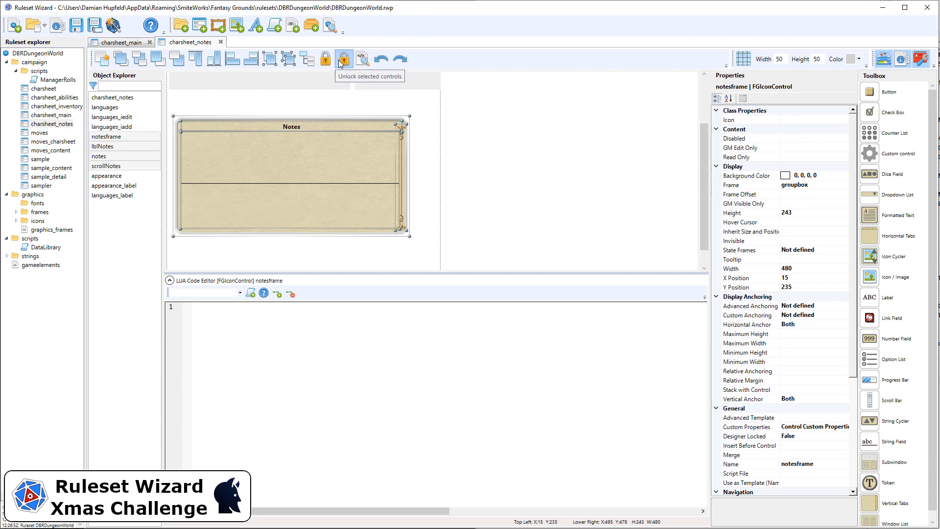
key("Delete")
scroll(325, 168, "up", 3)
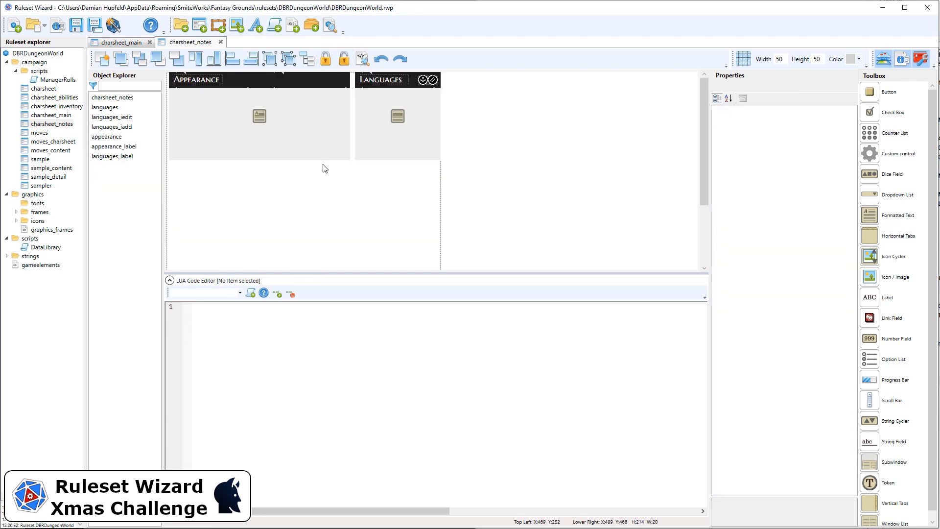
Step: Duplicate the appearance field with its label, place the copy directly below at X 5, Y 185, and lock both controls
left_click_drag(352, 183, 167, 73)
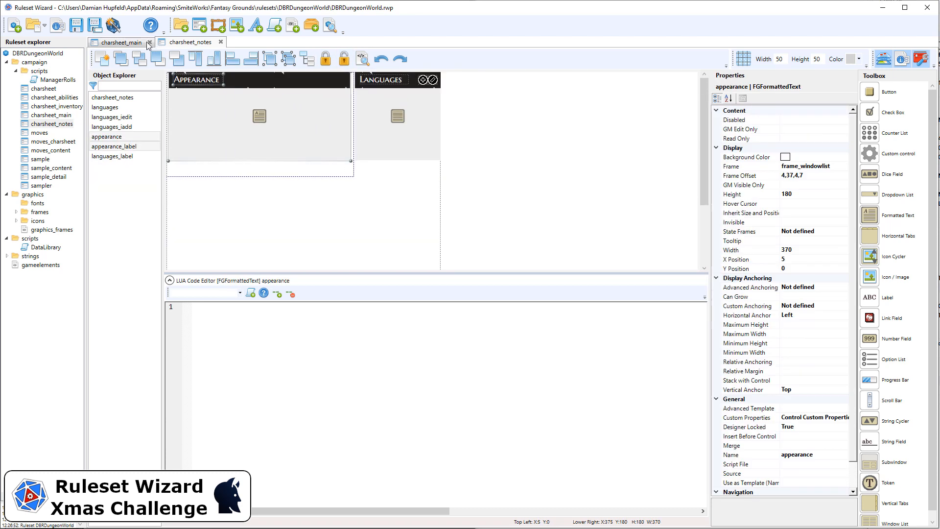
key("ctrl+v")
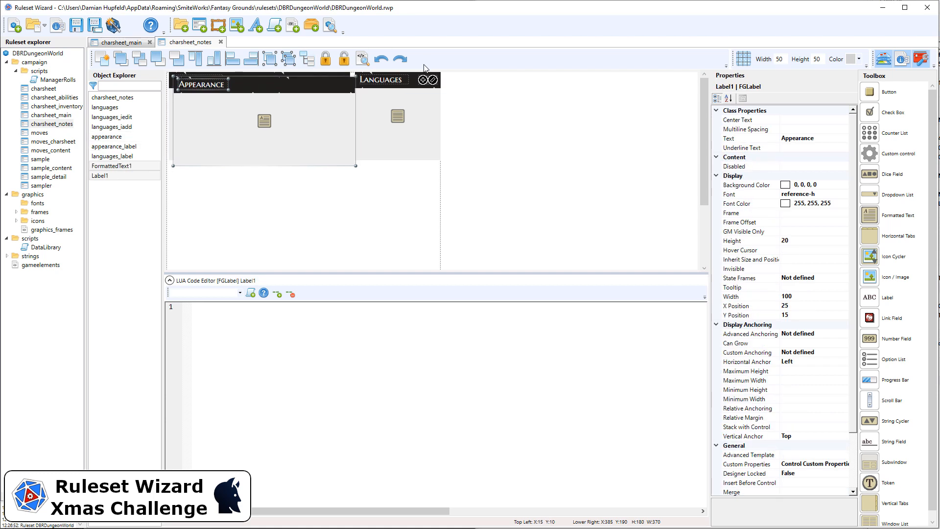
key("Left")
key("Down")
key("Down")
key("Down")
key("Down")
key("Down")
key("Down")
key("Down")
key("Down")
key("Down")
key("Down")
key("Down")
key("Down")
key("Down")
key("Down")
key("Down")
key("Down")
key("Down")
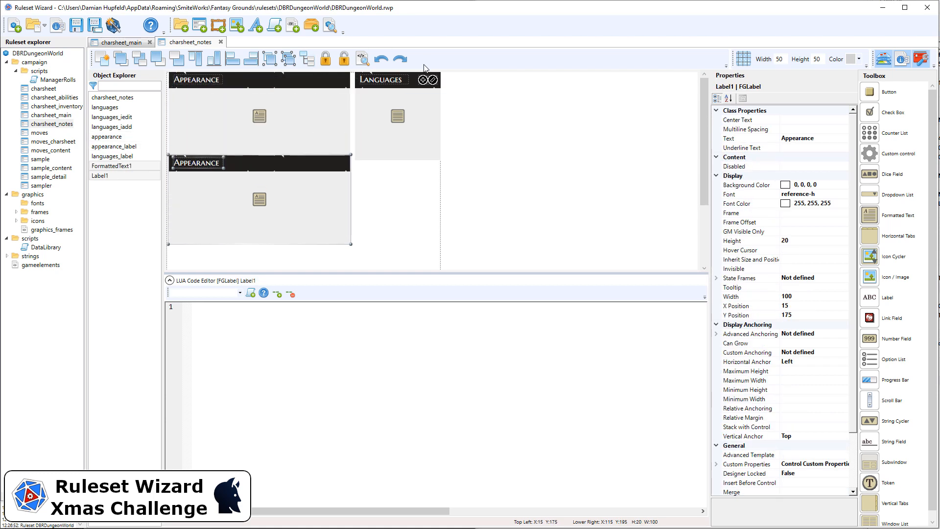
key("Down")
key("Down")
key("Down")
key("Down")
key("Down")
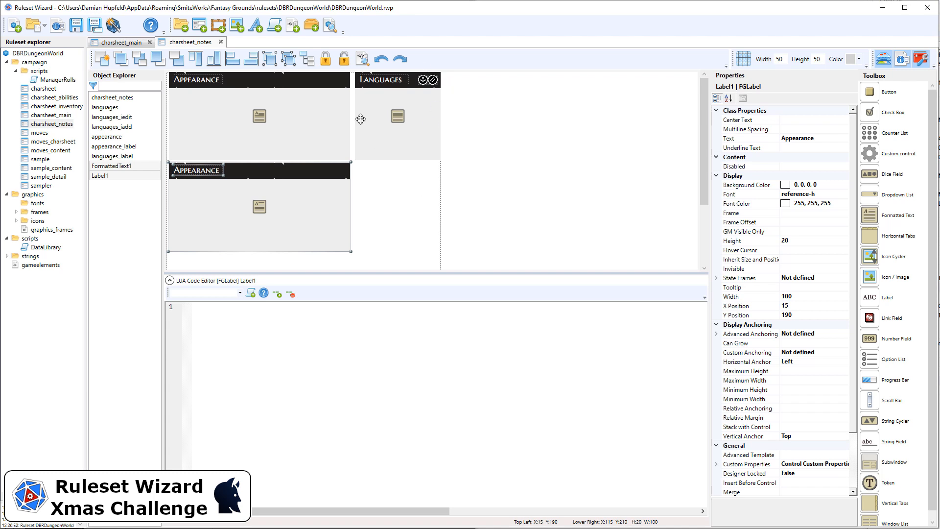
left_click(326, 59)
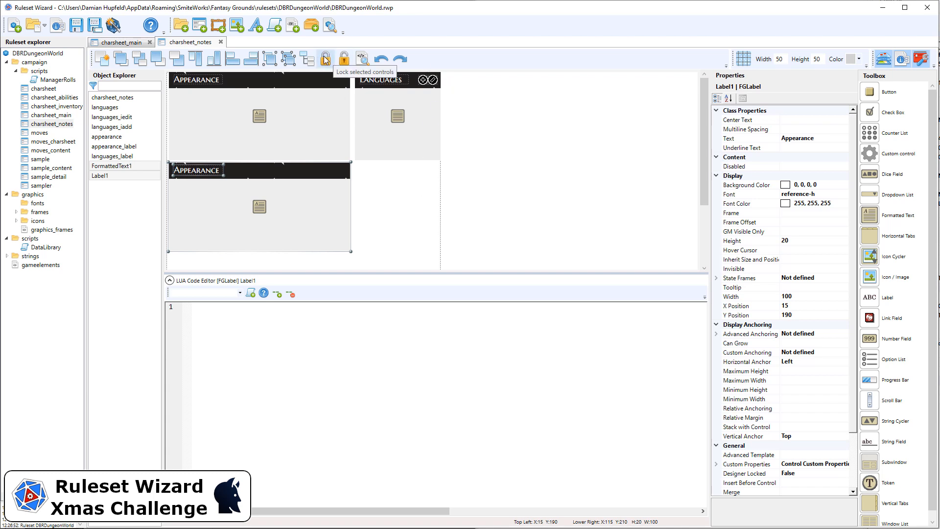
Step: Set the duplicated formatted text field's width to 555 so it spans both upper sections
left_click(396, 143)
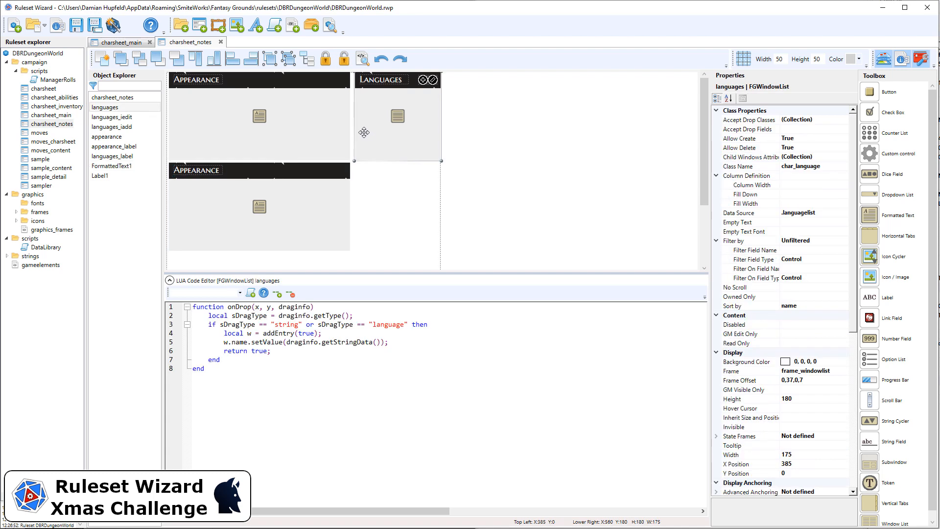
left_click(340, 184)
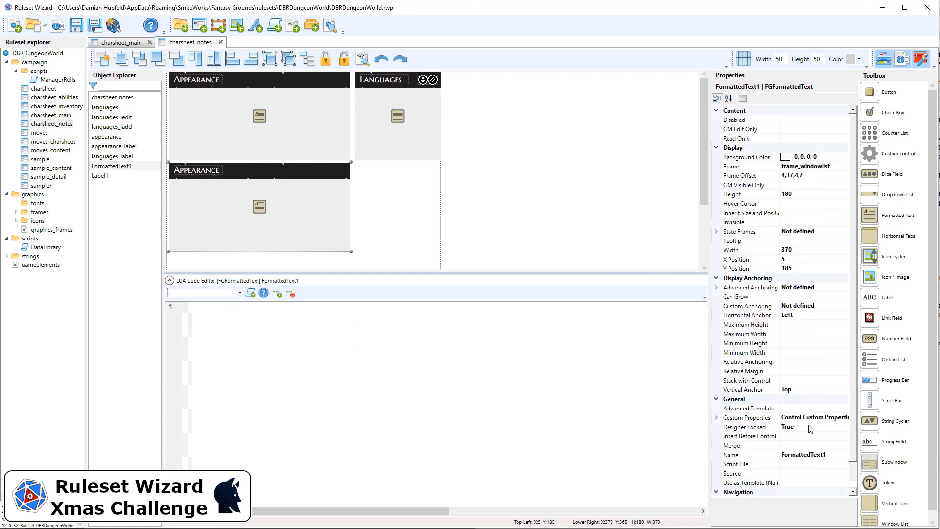
left_click(802, 252)
type("565")
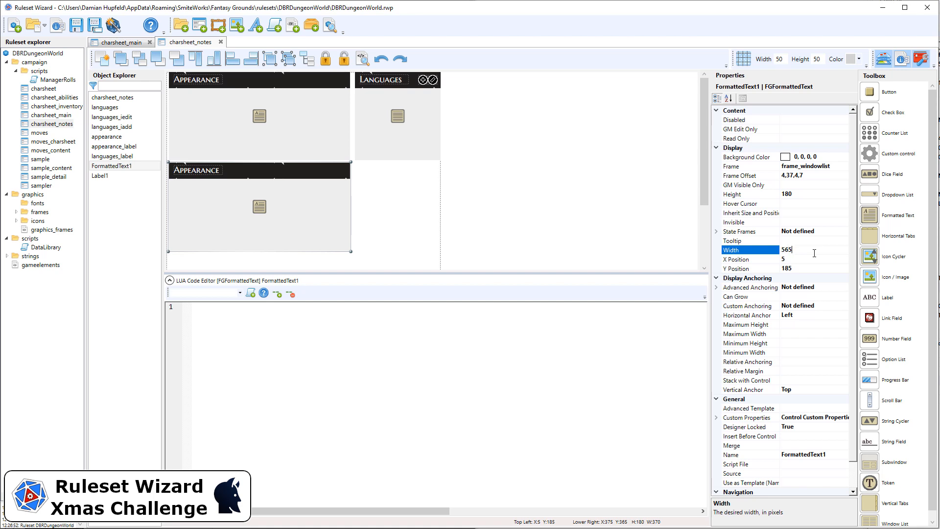
key("Return")
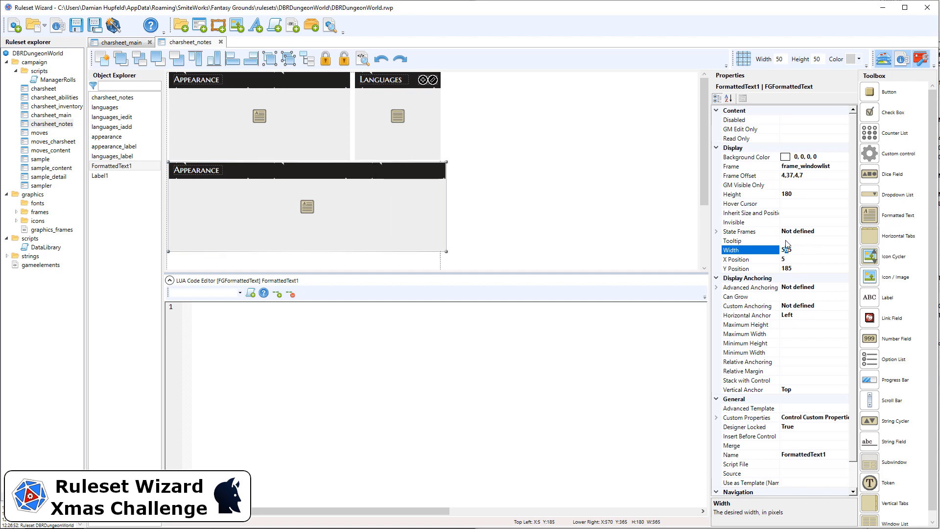
key("Return")
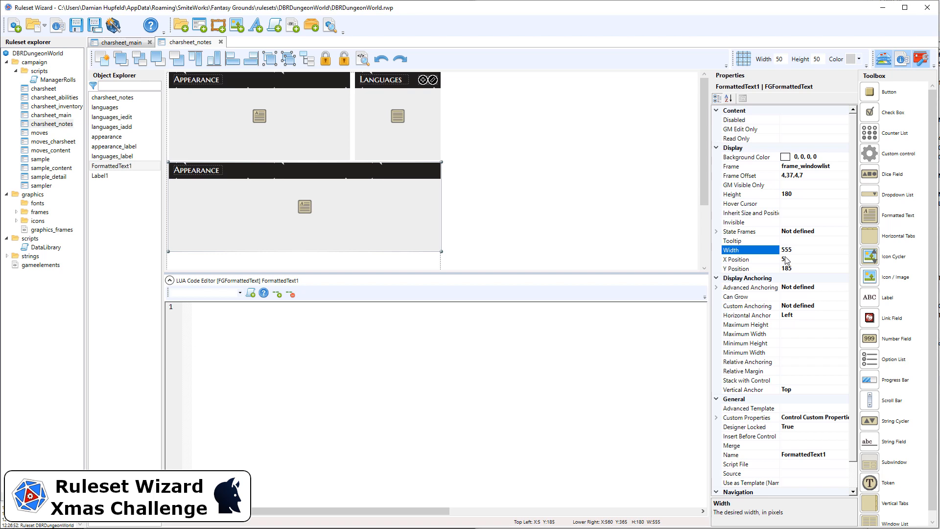
Step: Rename the duplicated formatted text field as notes
scroll(833, 271, "down", 1)
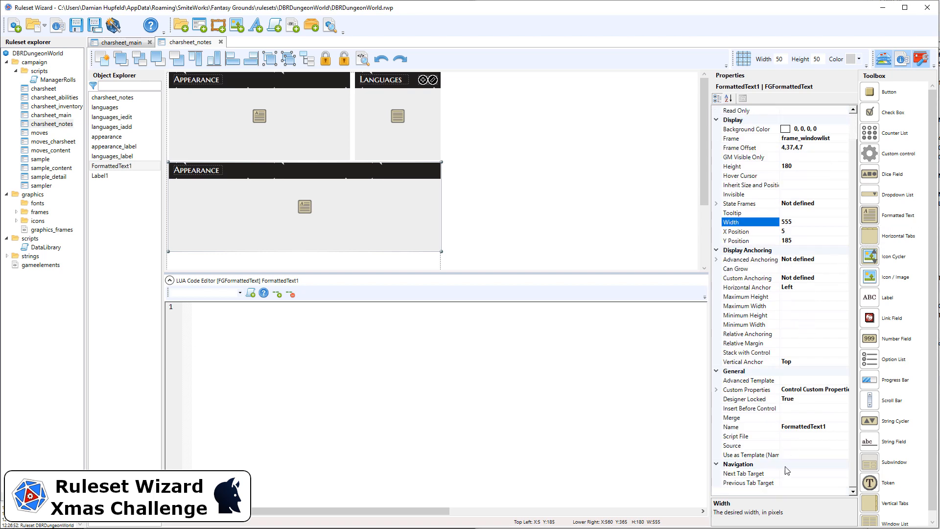
left_click(837, 431)
double_click(835, 427)
type("n")
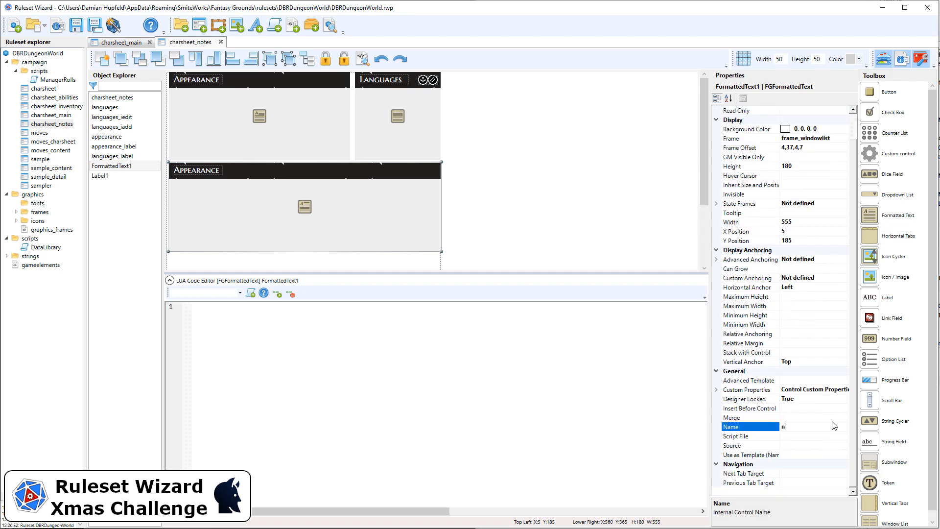
type("otes")
key("Return")
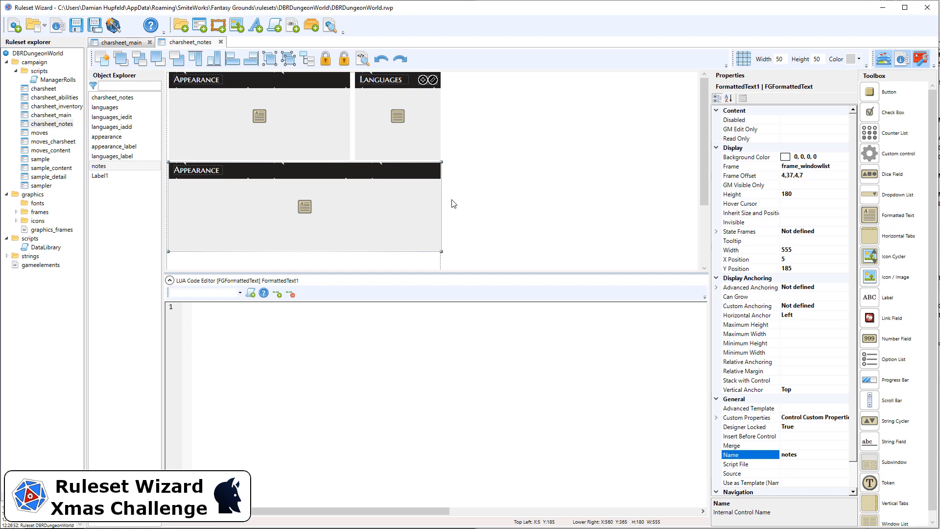
Step: Change the duplicated header label's text to Notes and name the label notes_label
left_click(197, 170)
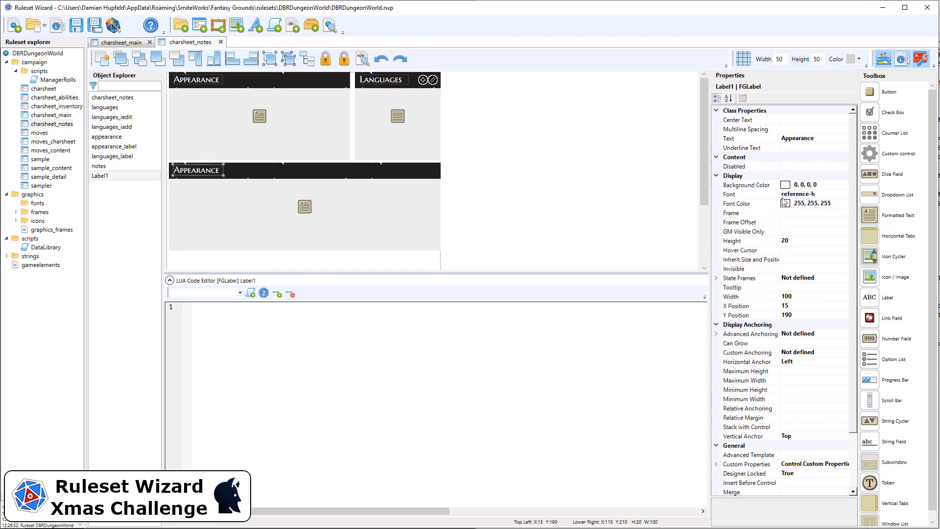
left_click(806, 137)
type("No")
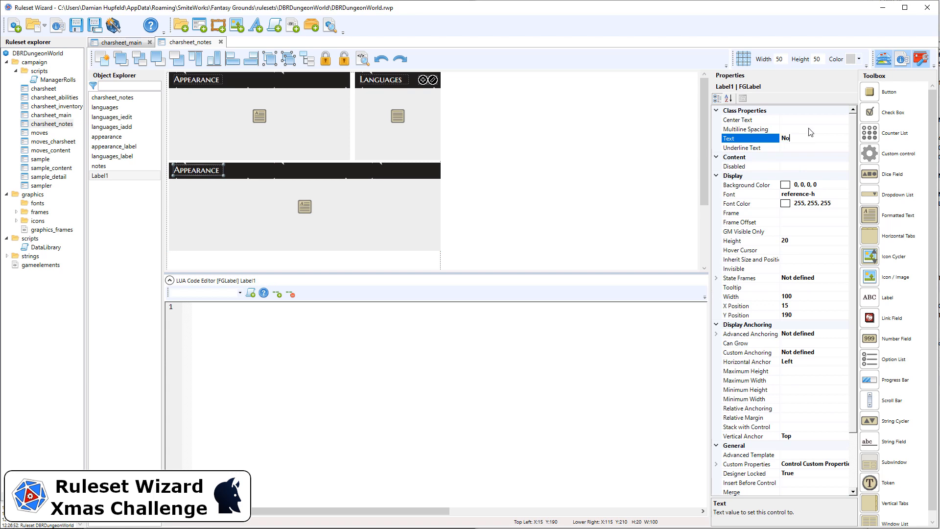
type("tes")
scroll(806, 447, "down", 2)
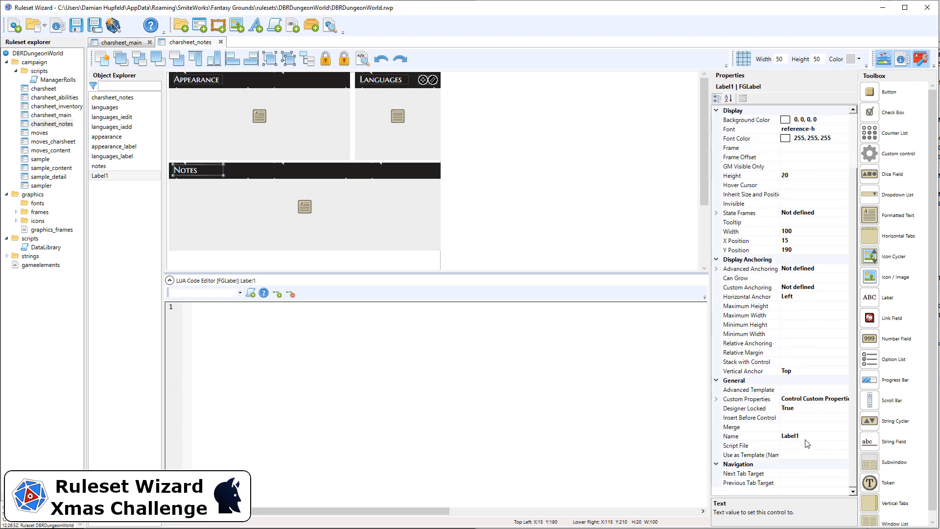
left_click(809, 436)
type("notes")
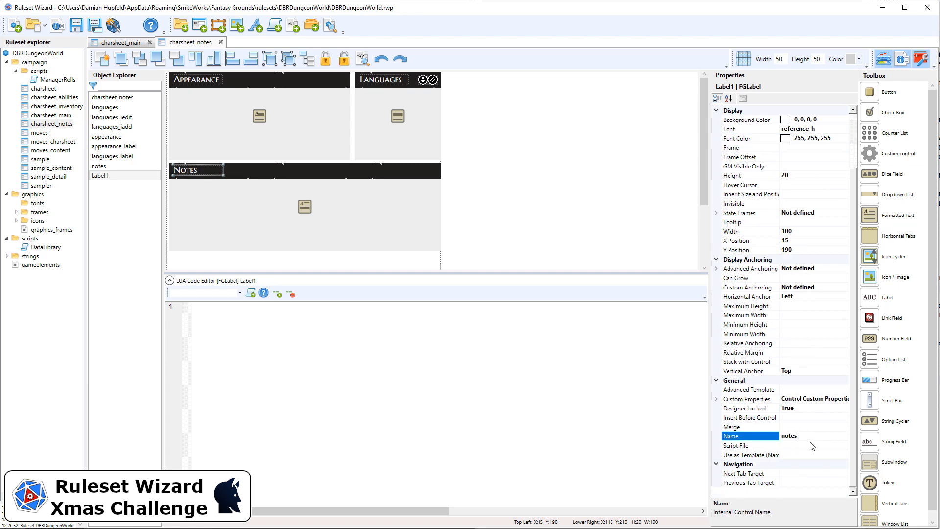
type("_label")
left_click(520, 129)
scroll(518, 127, "down", 4)
scroll(519, 156, "up", 1)
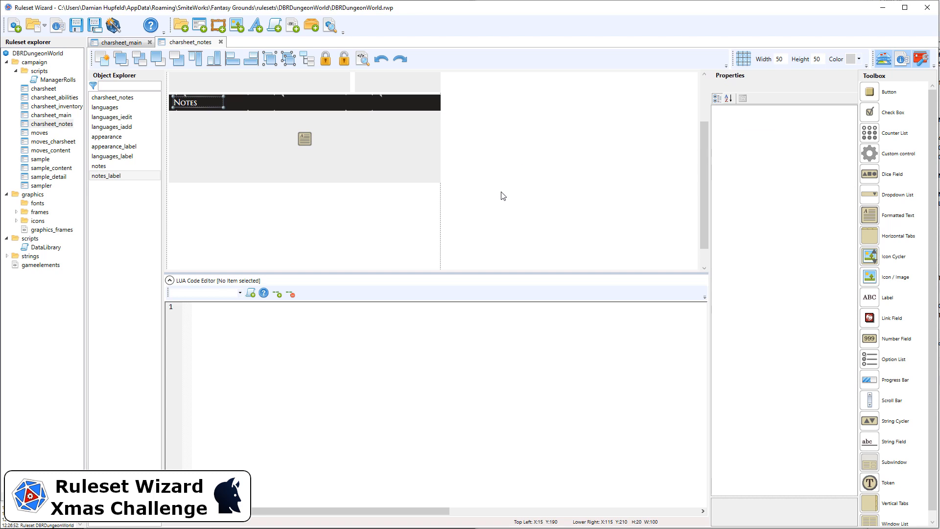
left_click_drag(499, 202, 165, 90)
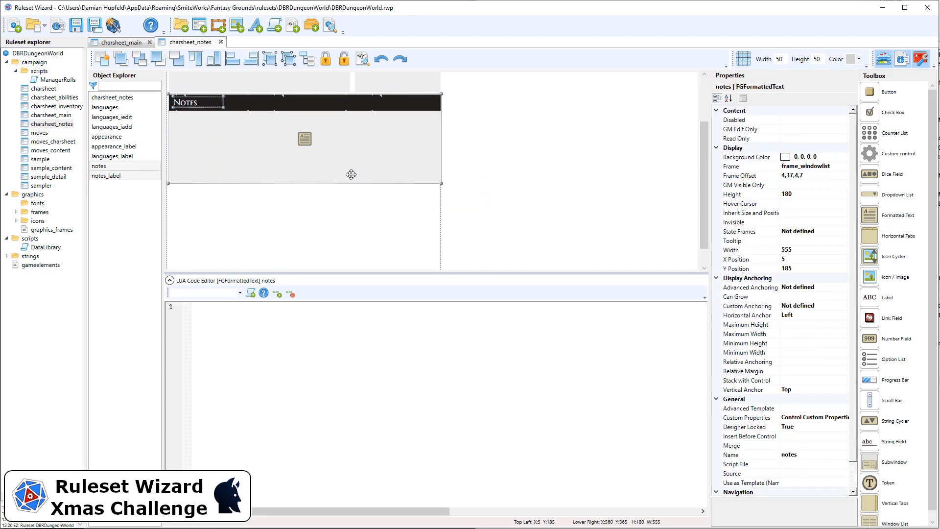
left_click(510, 180)
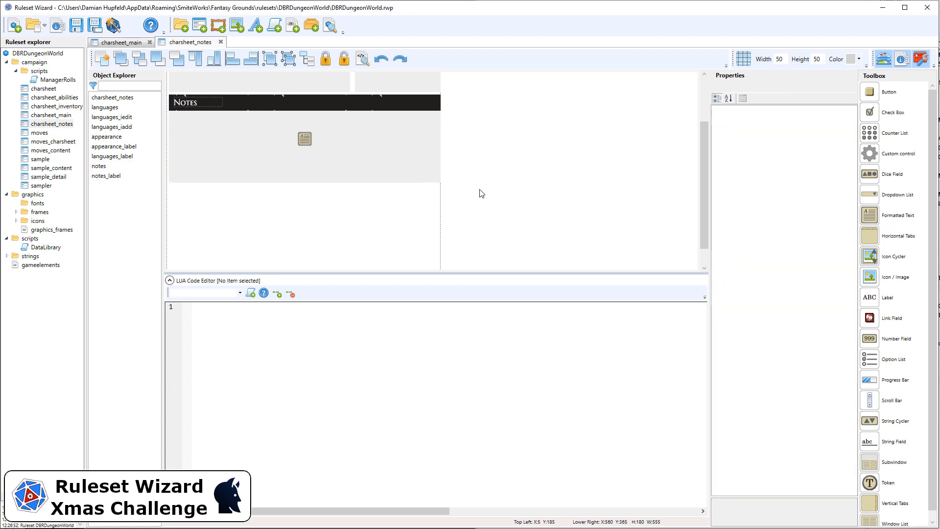
left_click_drag(481, 191, 182, 74)
left_click_drag(489, 126, 167, 85)
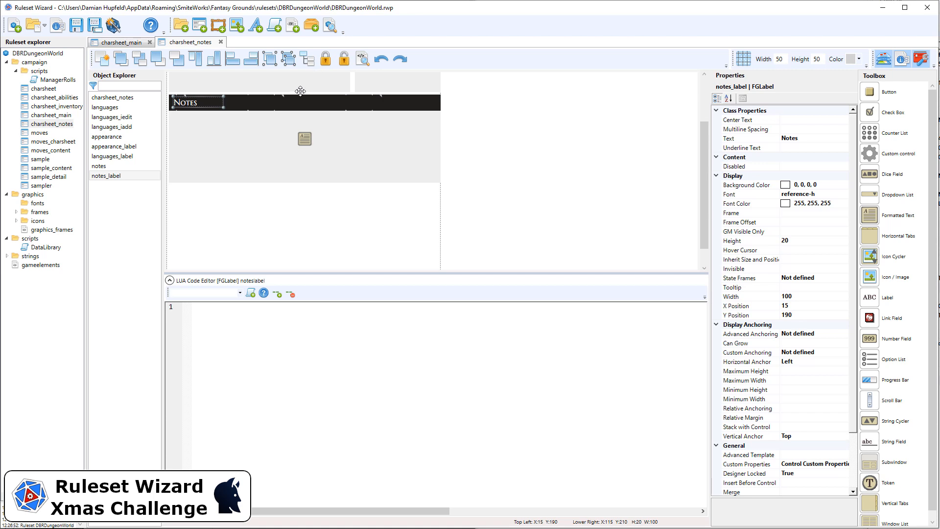
left_click(484, 135)
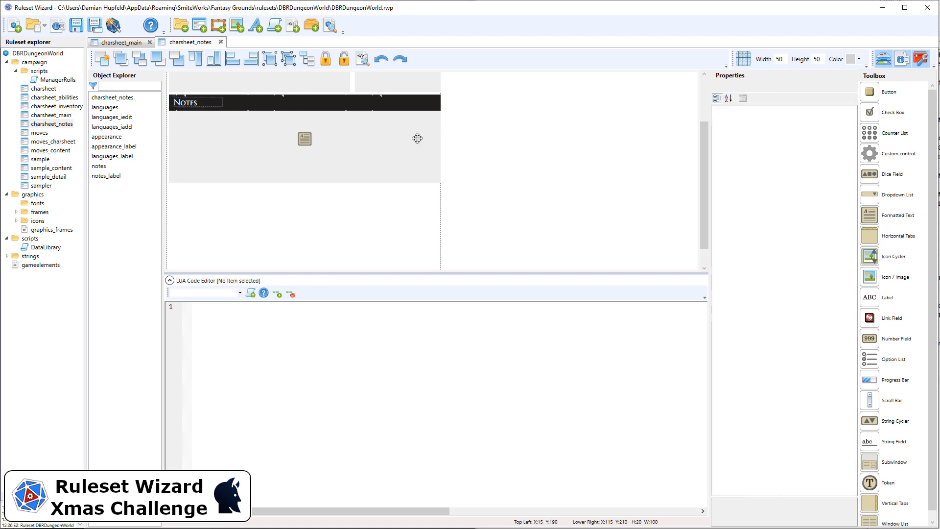
Step: Enlarge the notes text field to a height of 390 so it ends just inside the window's lower border
left_click(305, 139)
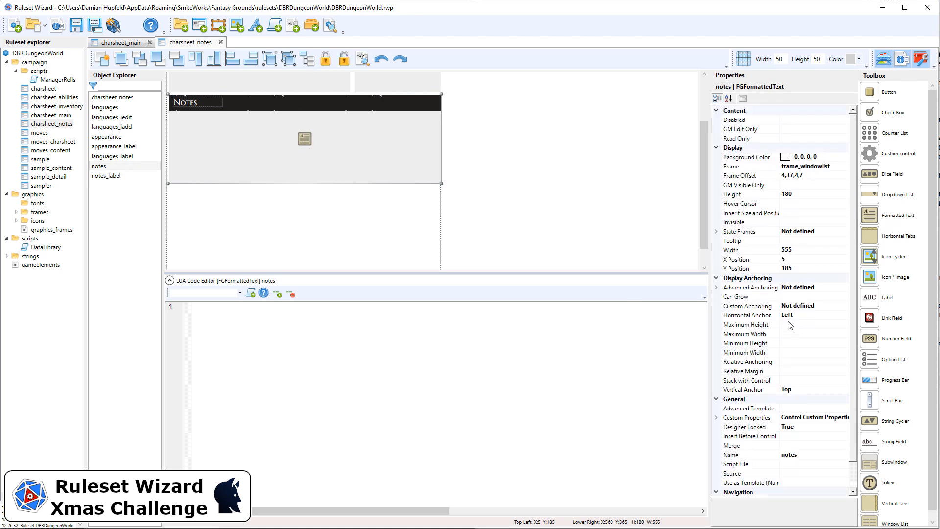
scroll(808, 264, "down", 1)
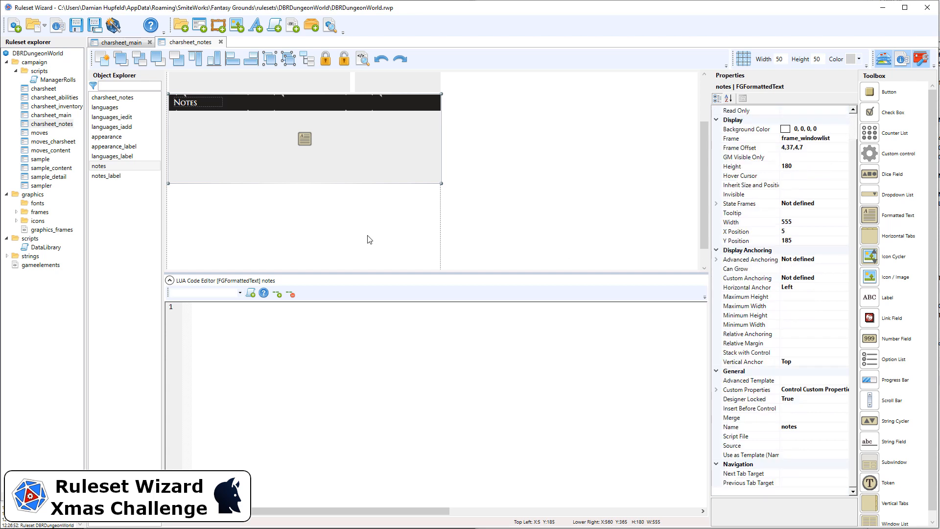
scroll(368, 240, "down", 1)
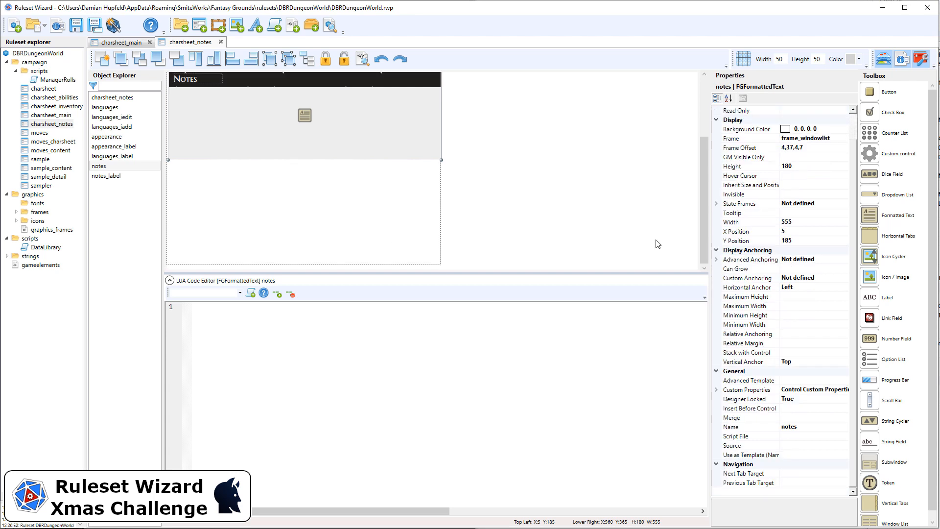
left_click(813, 167)
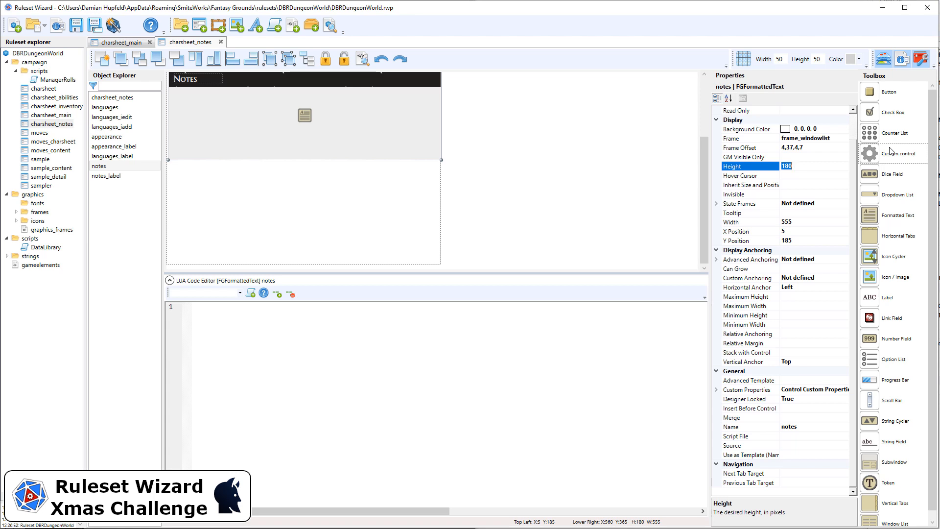
type("440")
key("Return")
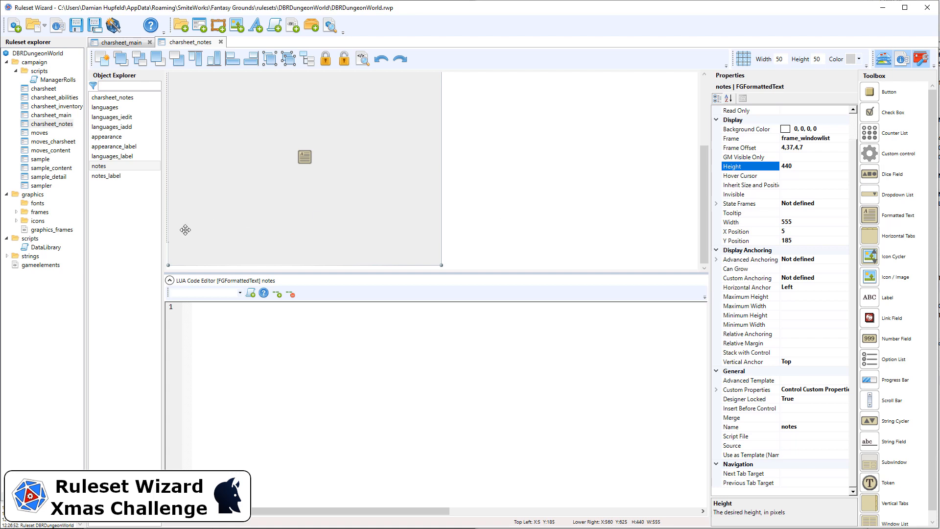
left_click_drag(785, 167, 826, 166)
type("10")
key("Return")
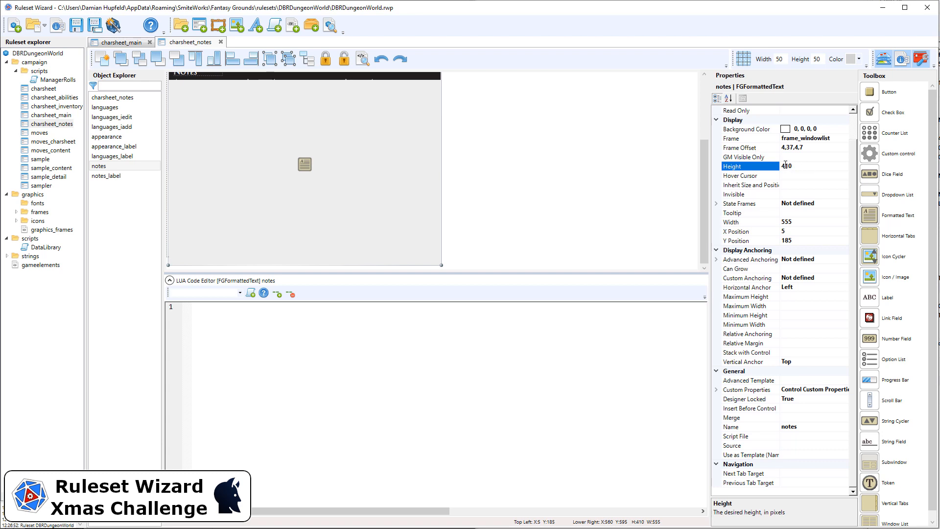
left_click_drag(788, 165, 756, 166)
key("Return")
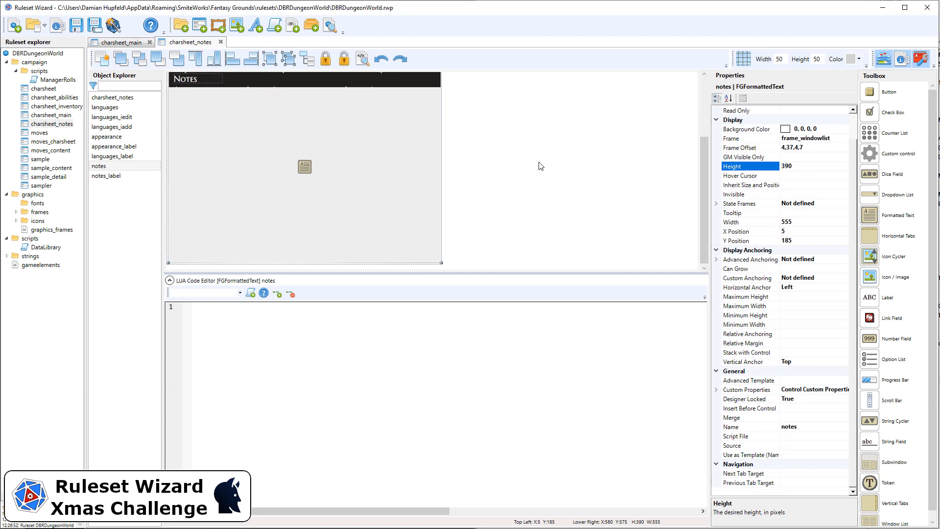
Step: Select all controls of the charsheet_notes window and lock them
left_click(529, 171)
scroll(189, 198, "up", 1)
scroll(193, 194, "up", 3)
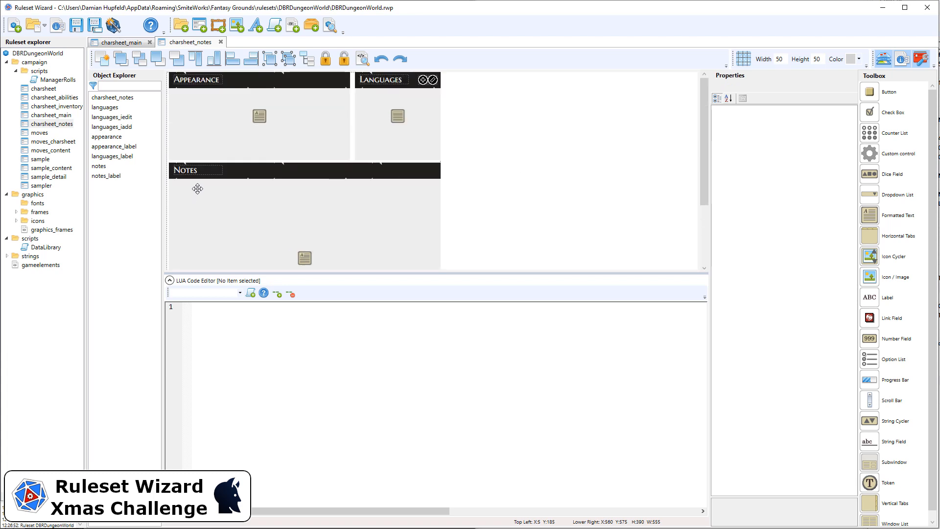
scroll(197, 189, "down", 4)
scroll(407, 188, "up", 4)
scroll(405, 187, "down", 4)
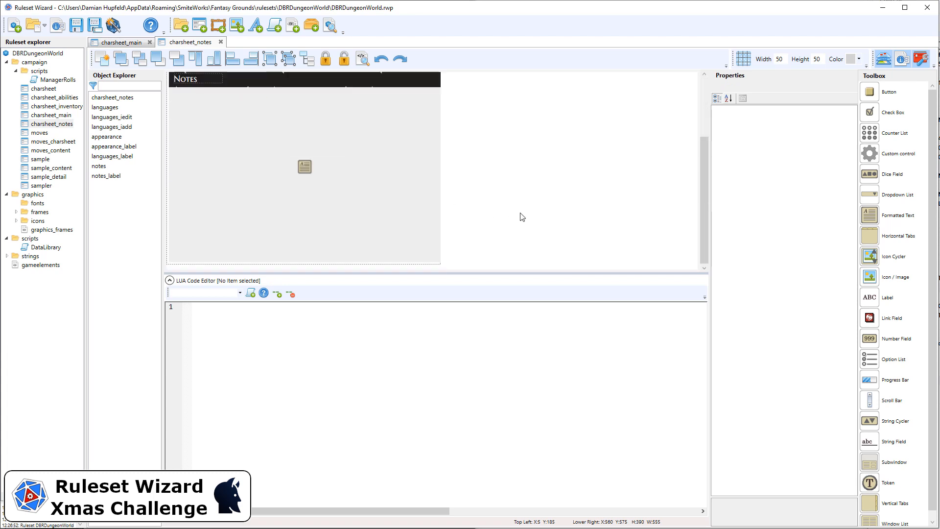
left_click_drag(455, 267, 193, 87)
left_click_drag(190, 0, 166, 0)
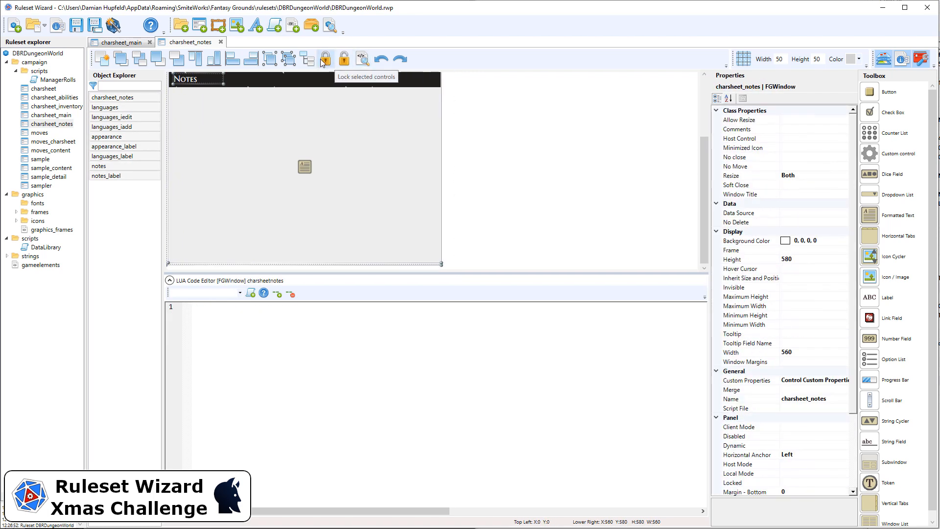
left_click(528, 161)
scroll(531, 164, "up", 4)
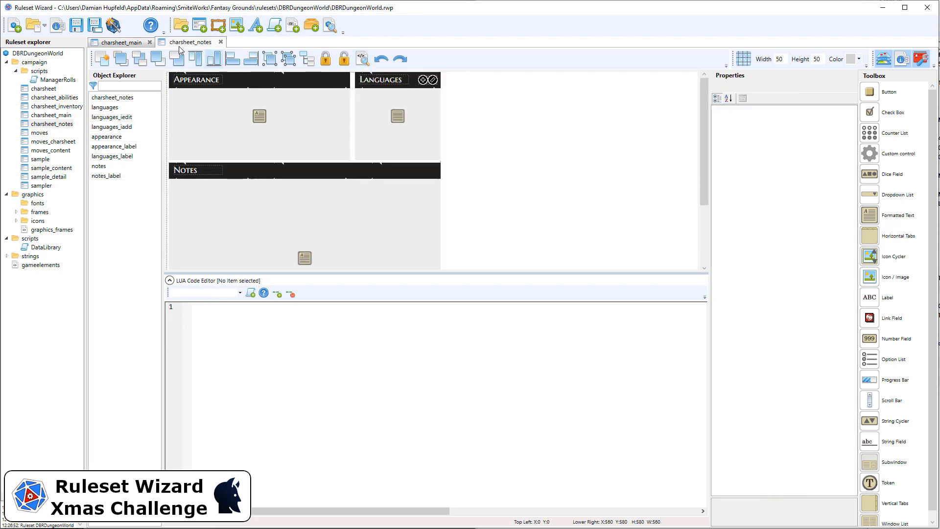
Step: Test the ruleset in Fantasy Grounds by opening the character sheet and checking the layout of its Notes page
left_click(113, 27)
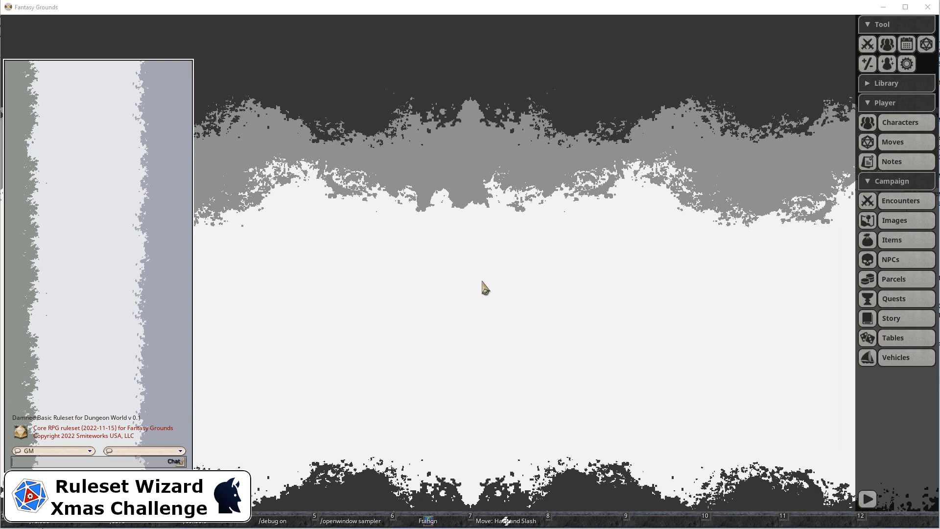
left_click(427, 522)
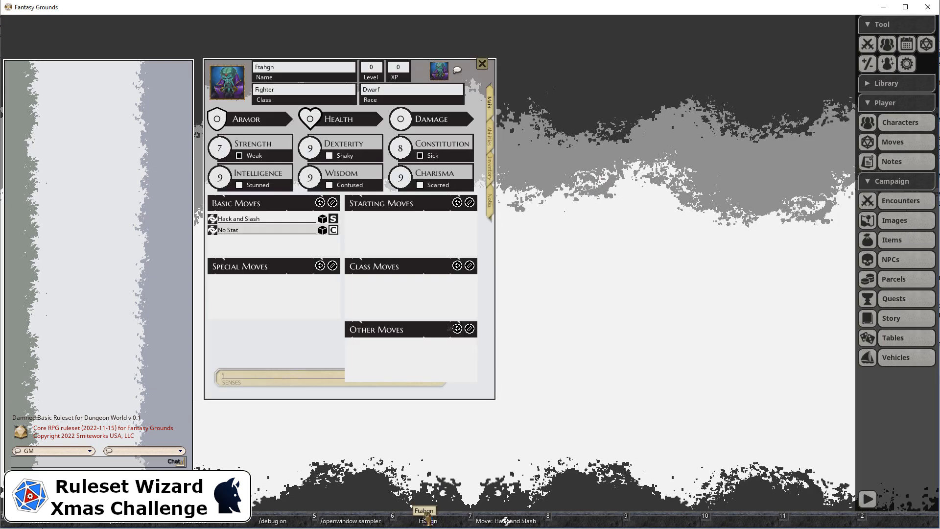
left_click(490, 202)
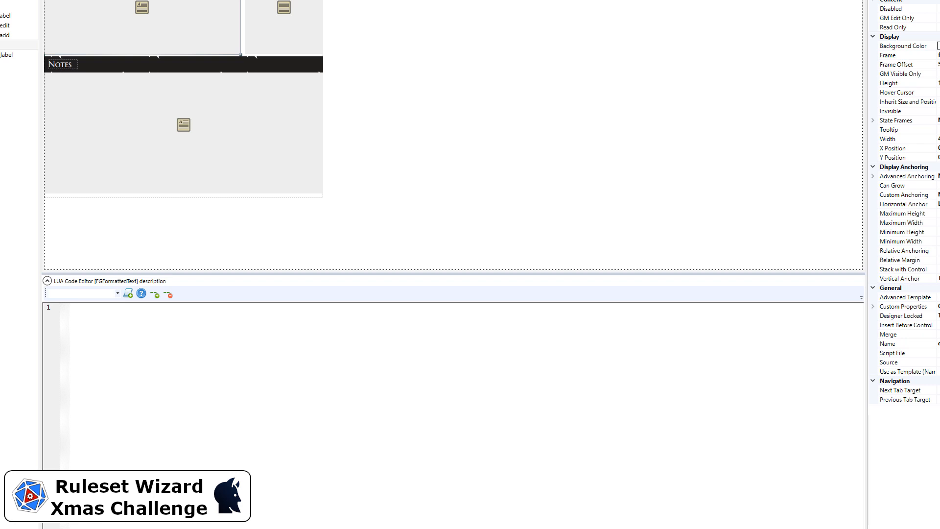
key("alt+Tab")
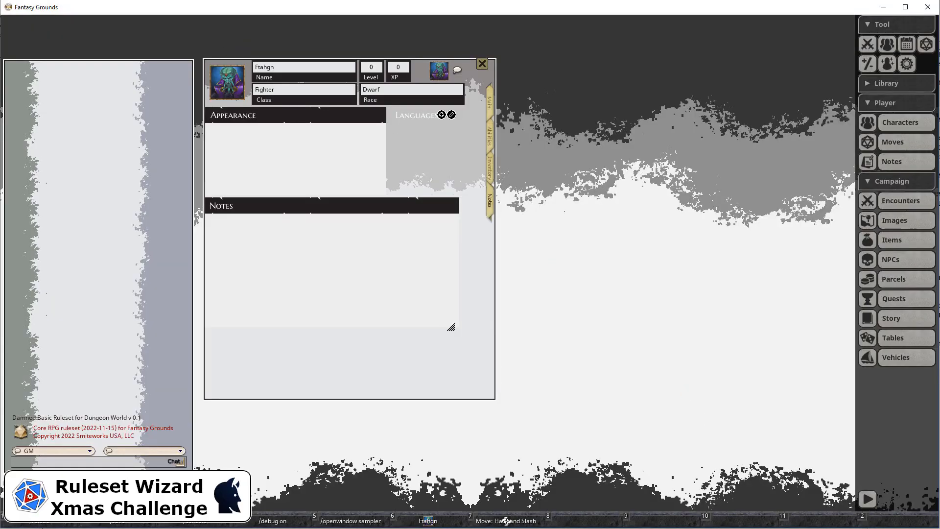
key("alt+Tab")
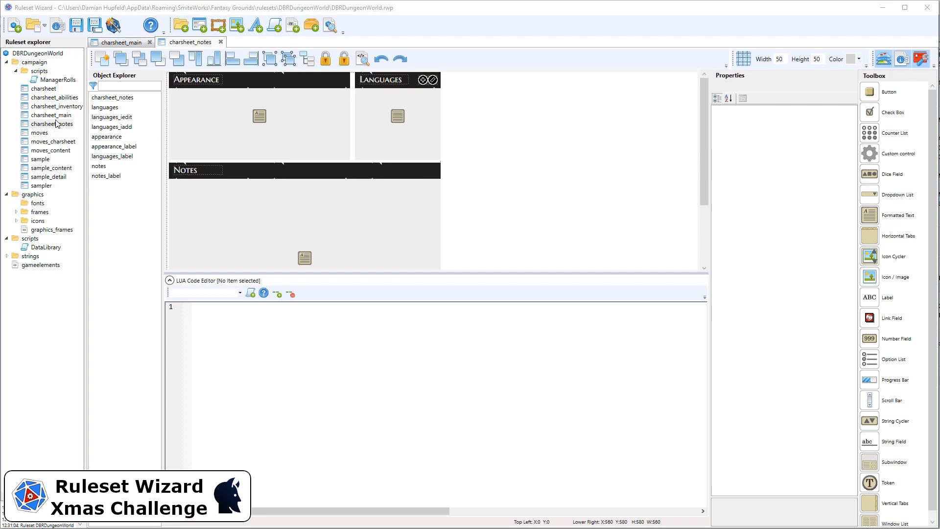
Step: In the charsheet window, match the notes subwindow to the main subwindow's size by setting its height to 580 and width to 560
double_click(49, 90)
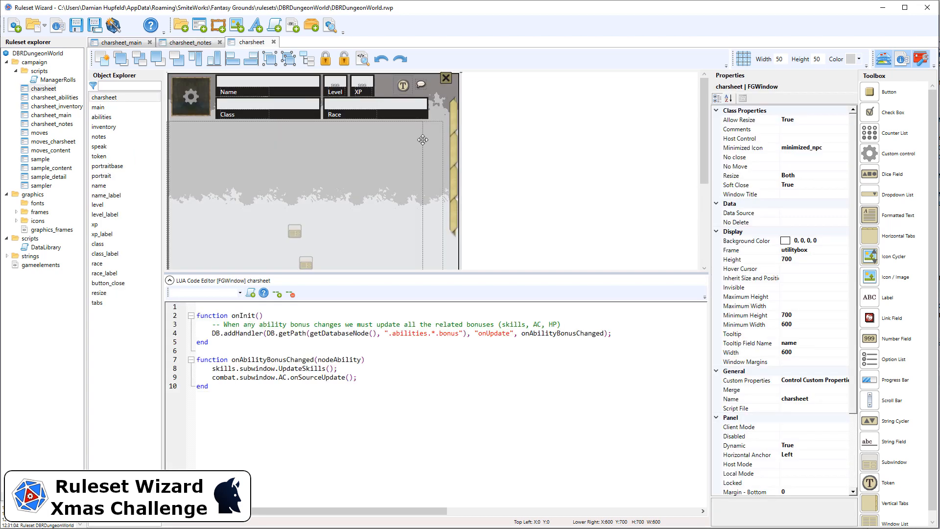
left_click(121, 138)
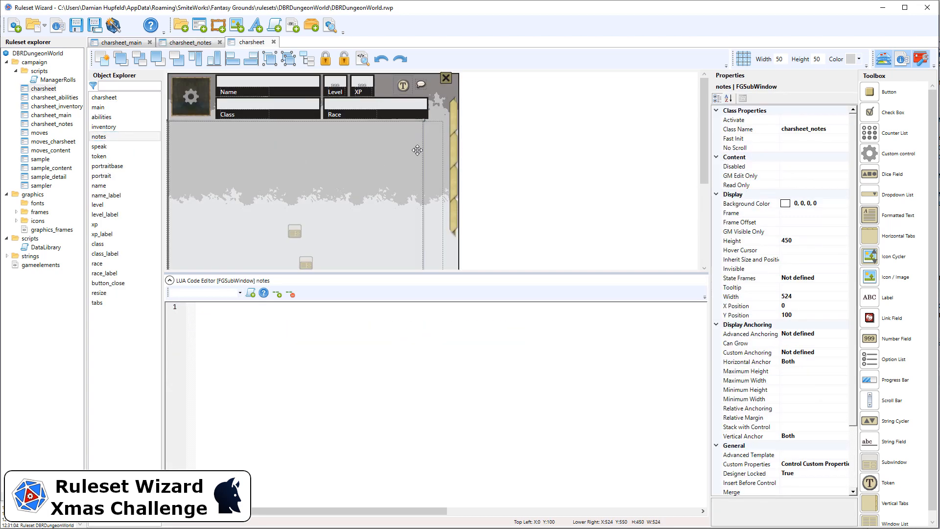
scroll(409, 153, "down", 5)
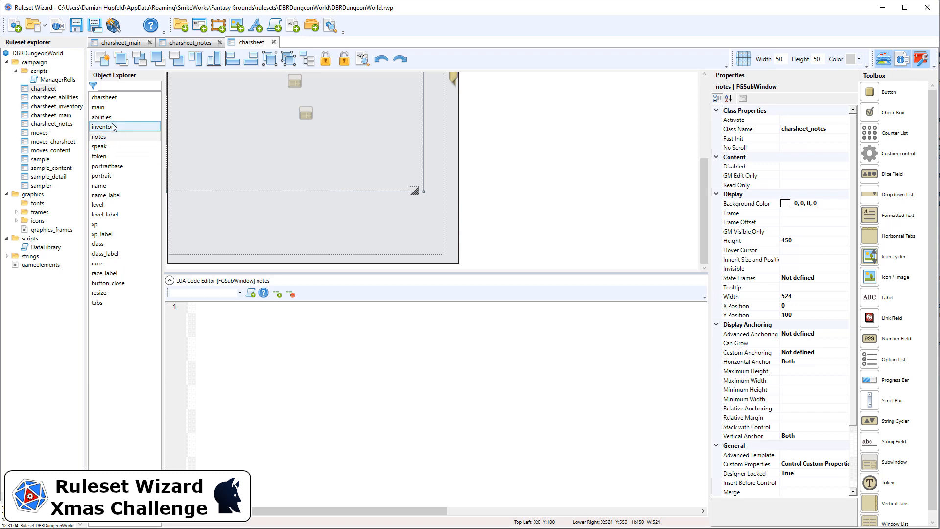
left_click(105, 107)
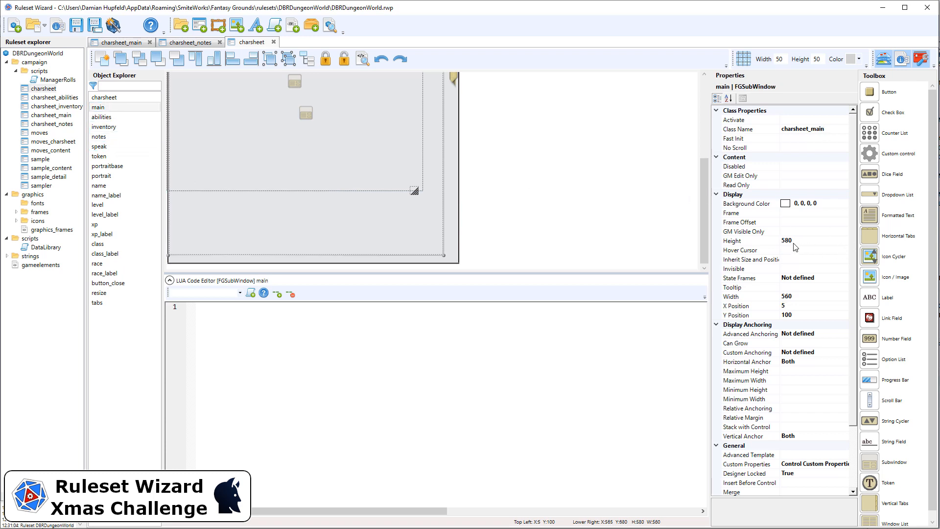
left_click(115, 137)
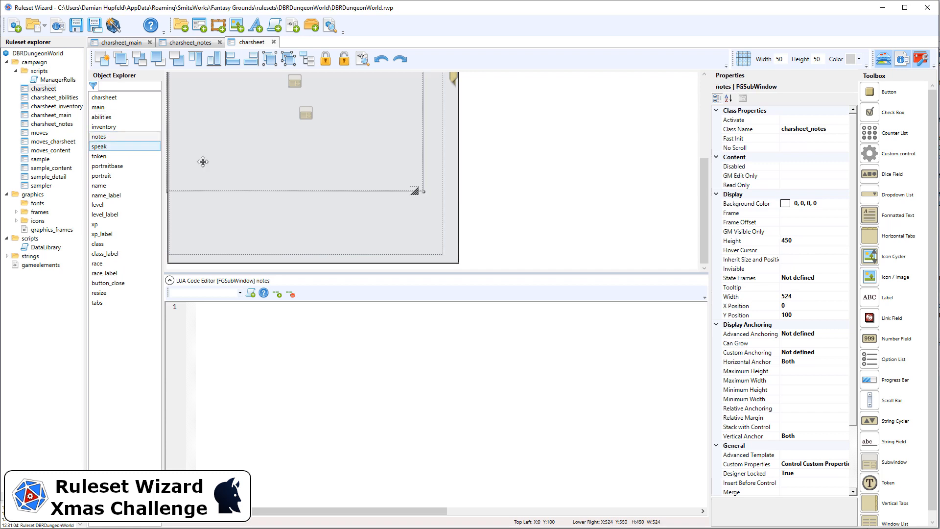
left_click(820, 239)
type("580")
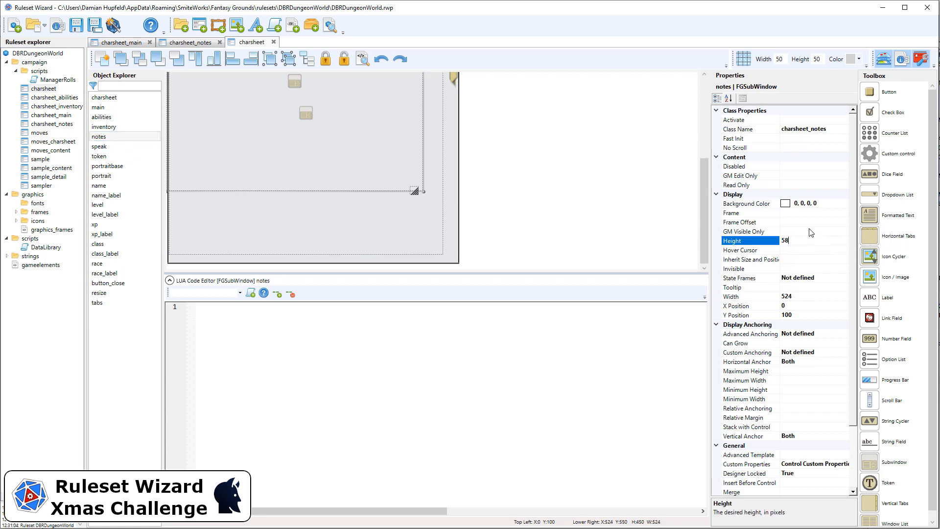
left_click(810, 295)
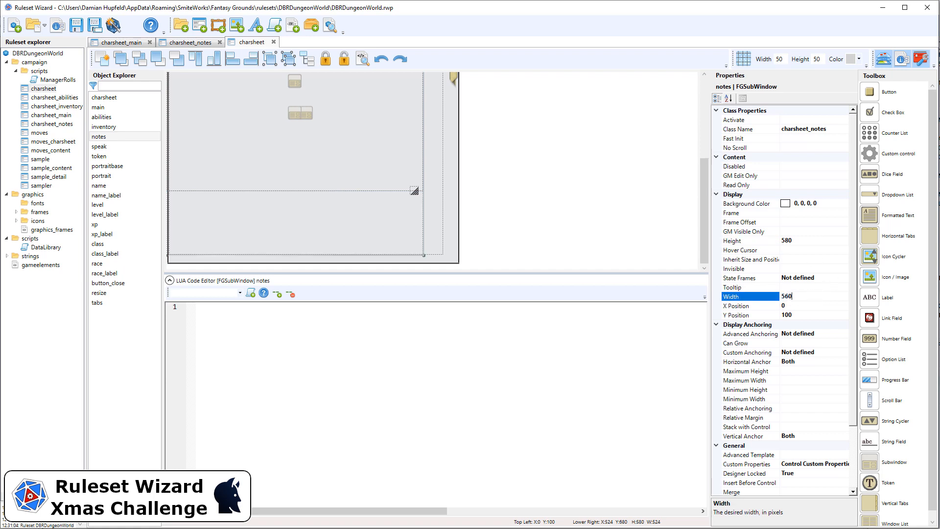
Step: Generate the ruleset and check the layout of the character sheet's Notes page in Fantasy Grounds
left_click(113, 25)
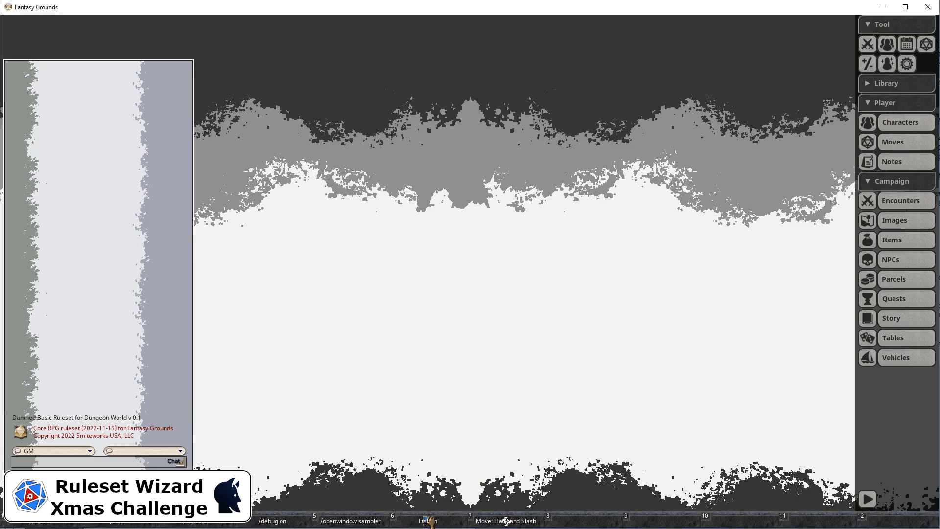
left_click(429, 521)
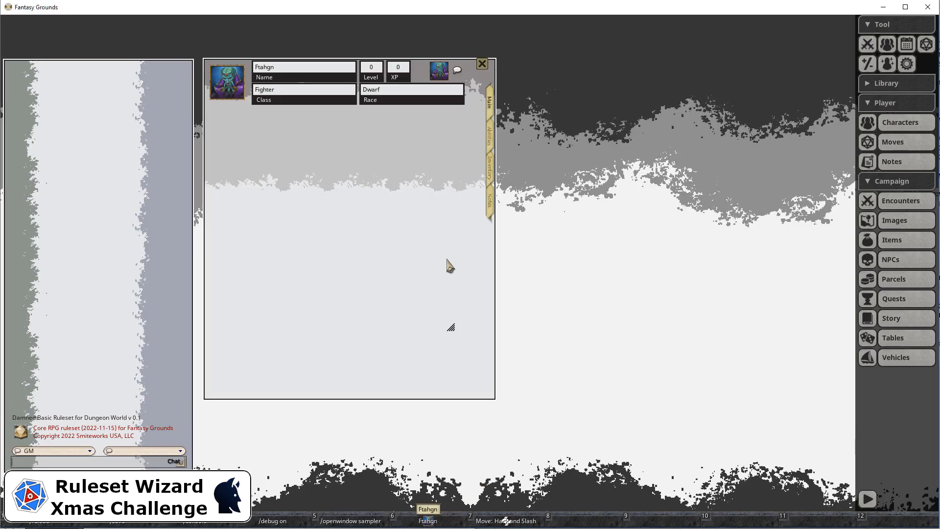
left_click(491, 205)
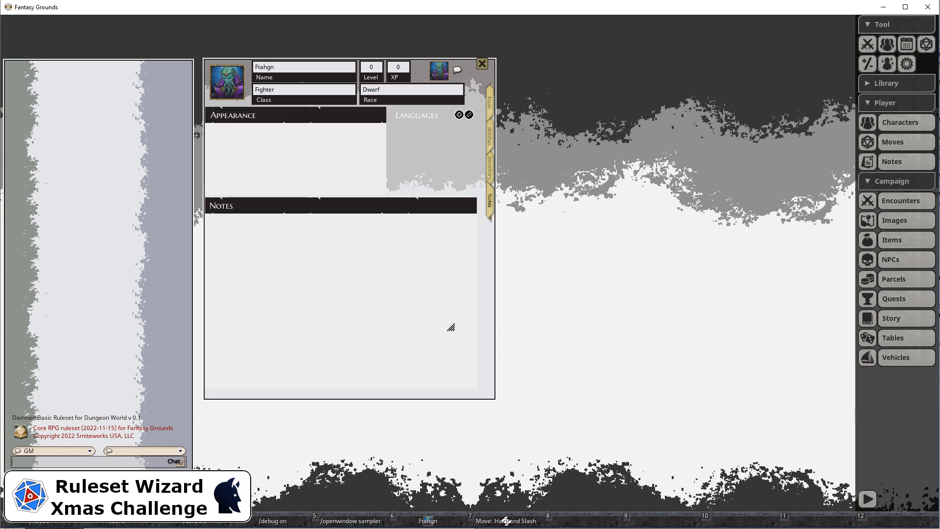
Step: Back in Ruleset Wizard, set the X position of both the appearance and notes fields in charsheet_notes to 10
key("alt+Tab")
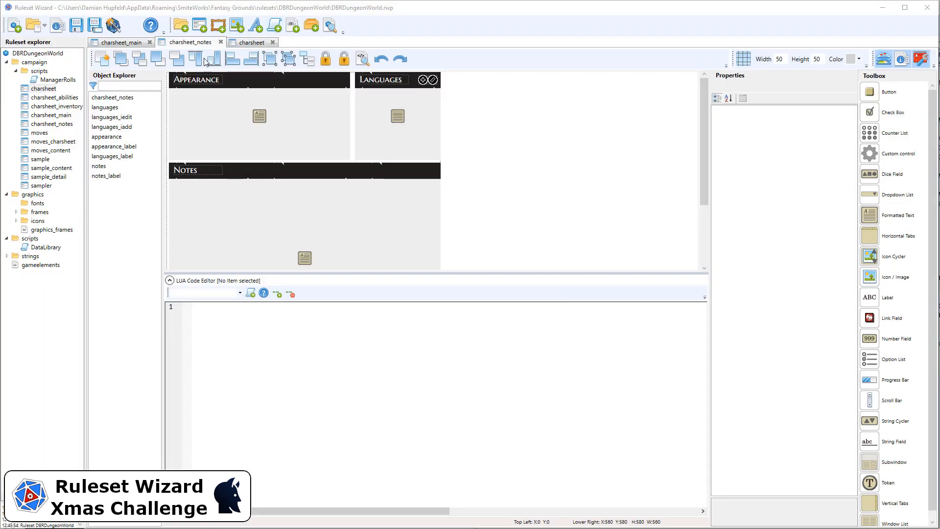
left_click(196, 116)
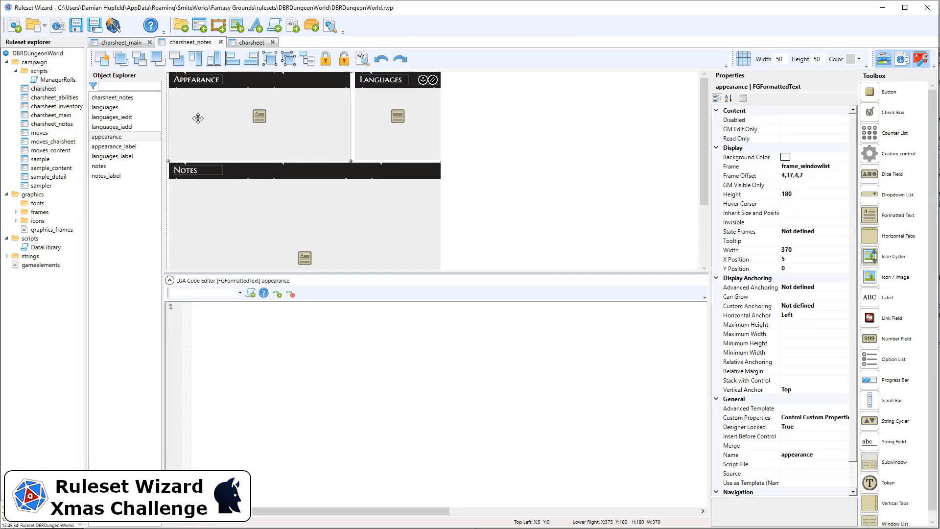
left_click(212, 193)
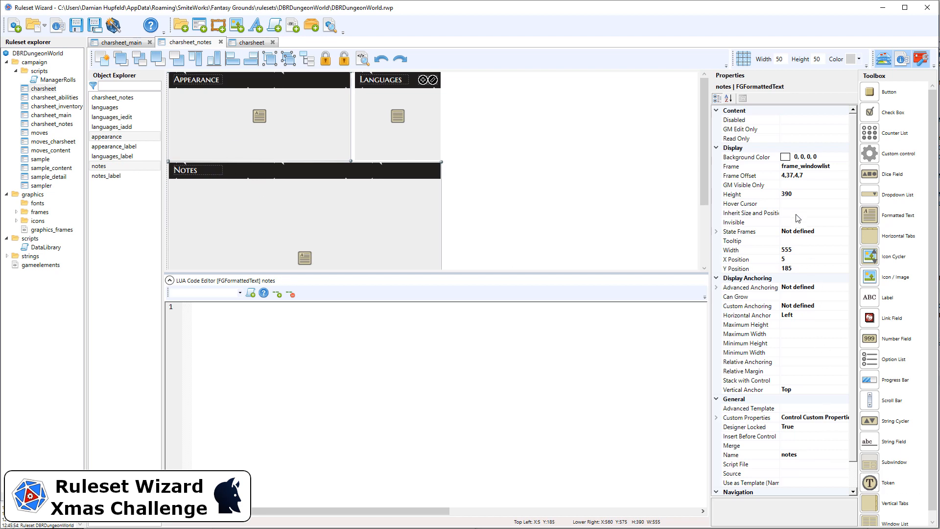
left_click(805, 259)
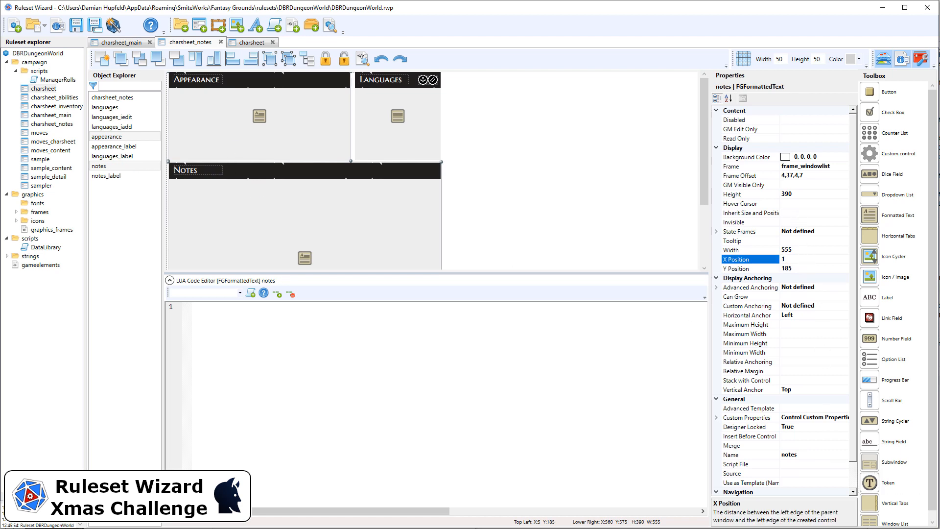
type("1")
left_click(510, 134)
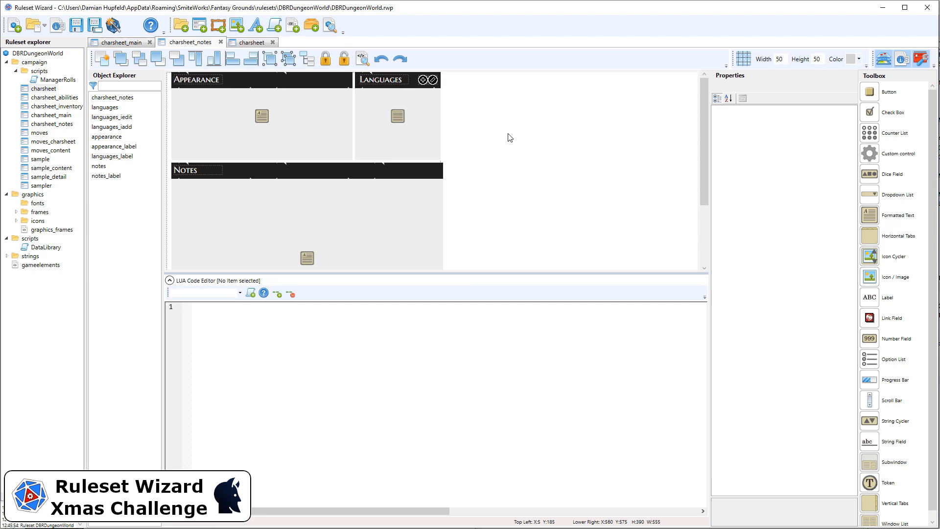
Step: Narrow the appearance field slightly to restore the gap between it and the Languages list
left_click(344, 117)
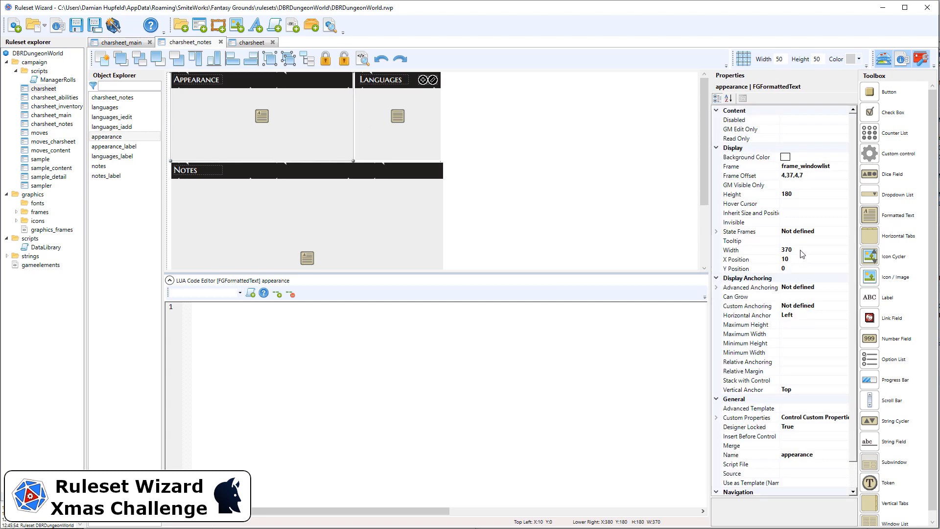
left_click(790, 249)
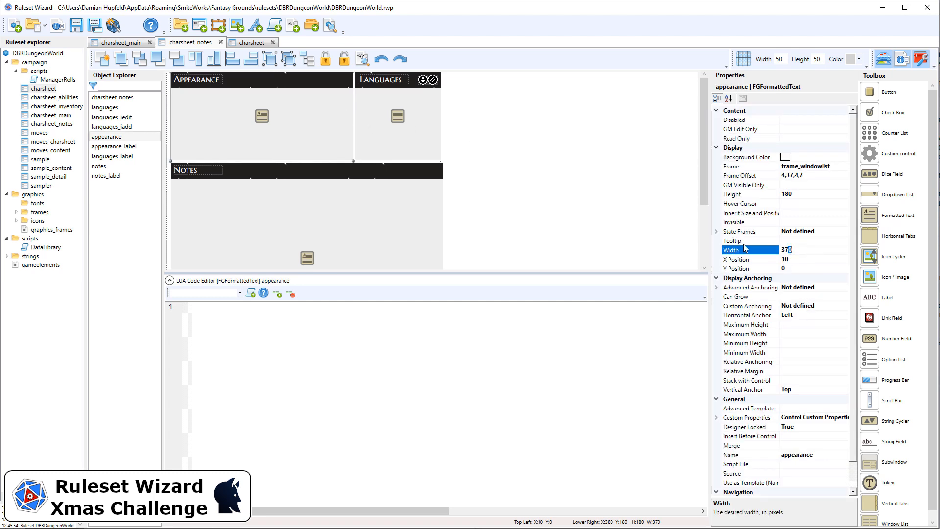
key("BackSpace")
key("BackSpace")
left_click(533, 162)
Step: Set the notes field's width to 550 so its edge lines up with the Languages list
left_click(430, 196)
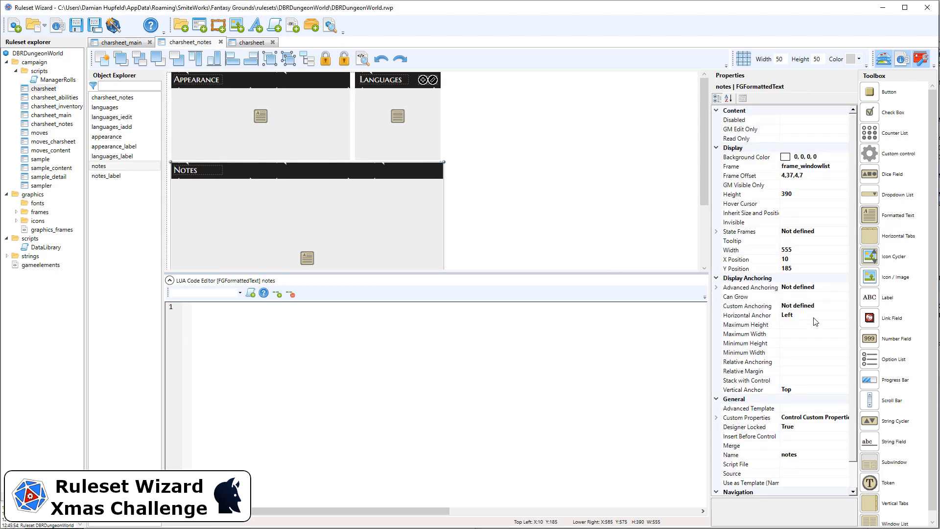
left_click(786, 248)
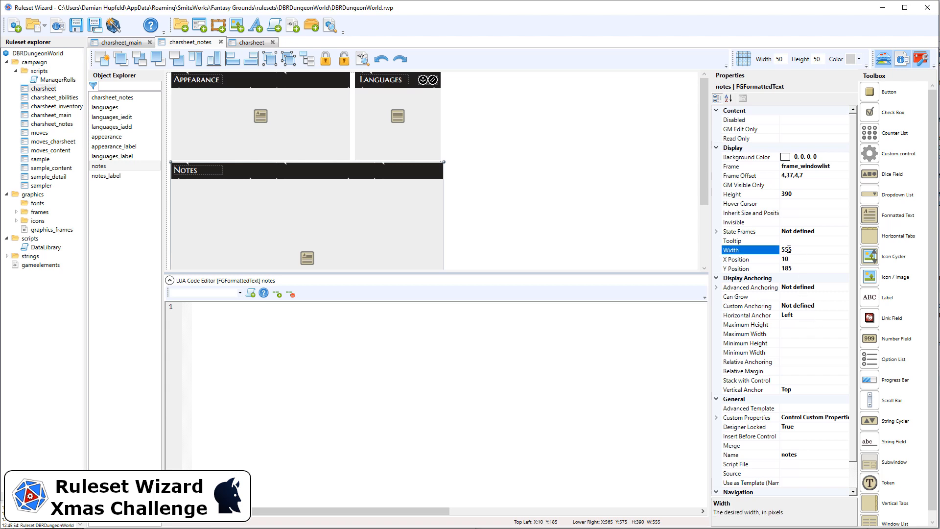
type("0")
left_click(512, 172)
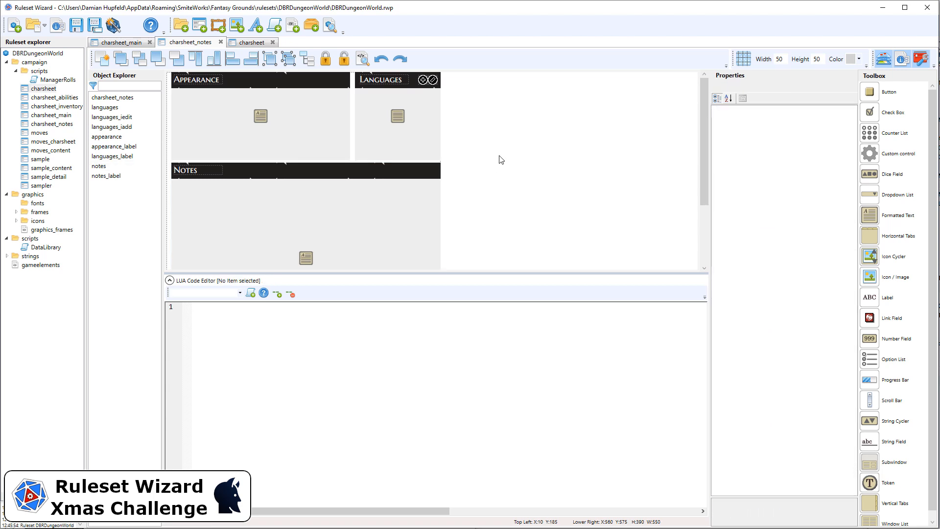
Step: Set the notes field's Y position to 190 and its height to 385
left_click(431, 158)
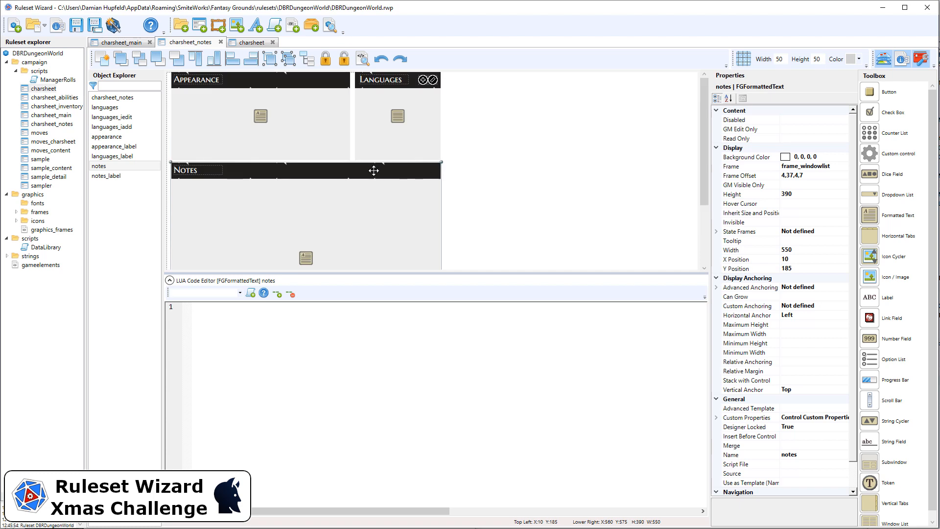
left_click(801, 269)
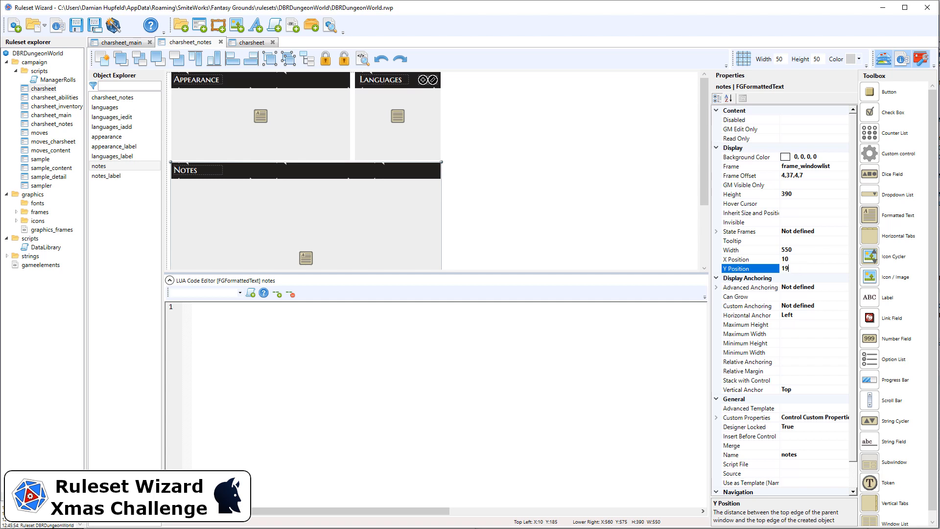
type("190")
key("Return")
left_click(806, 194)
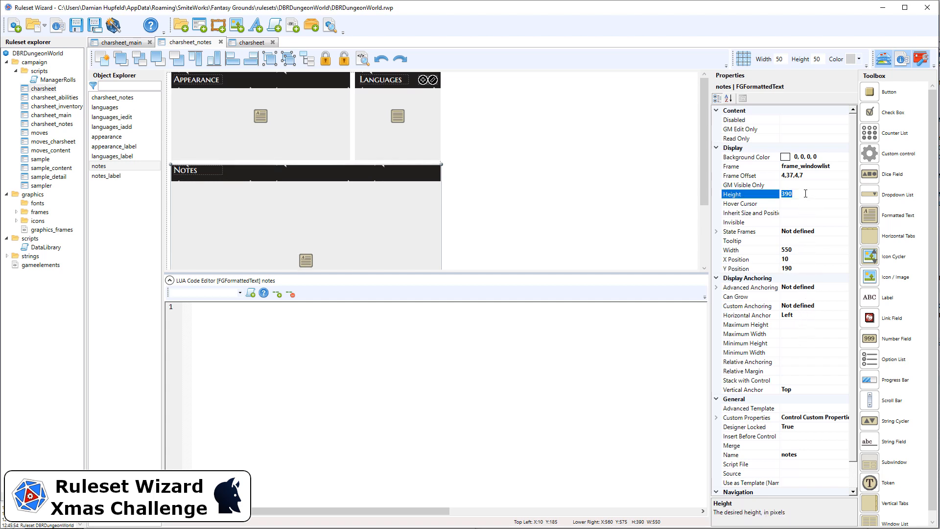
type("385")
key("Return")
left_click(582, 192)
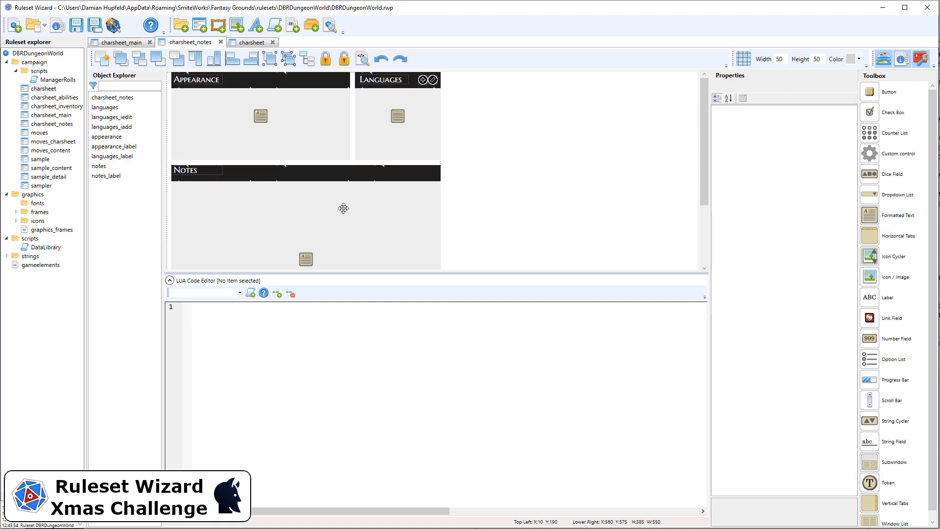
Step: Lower the Notes header label slightly to centre it in the notes field's black header bar
left_click_drag(490, 215, 172, 152)
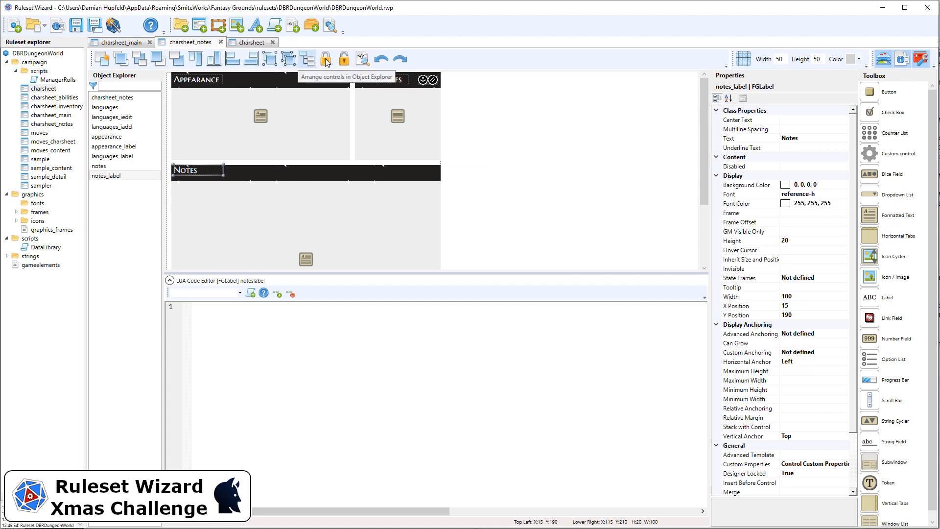
left_click(810, 315)
type("1")
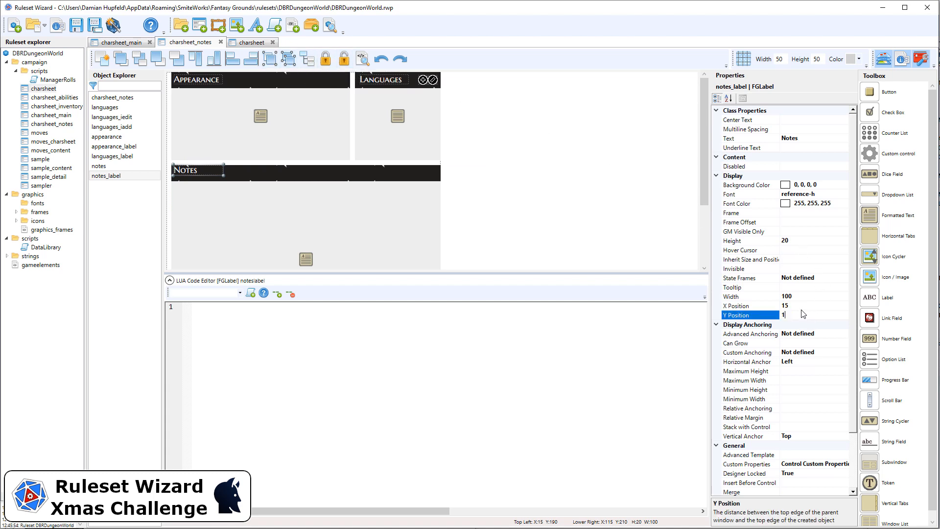
key("Return")
left_click(525, 173)
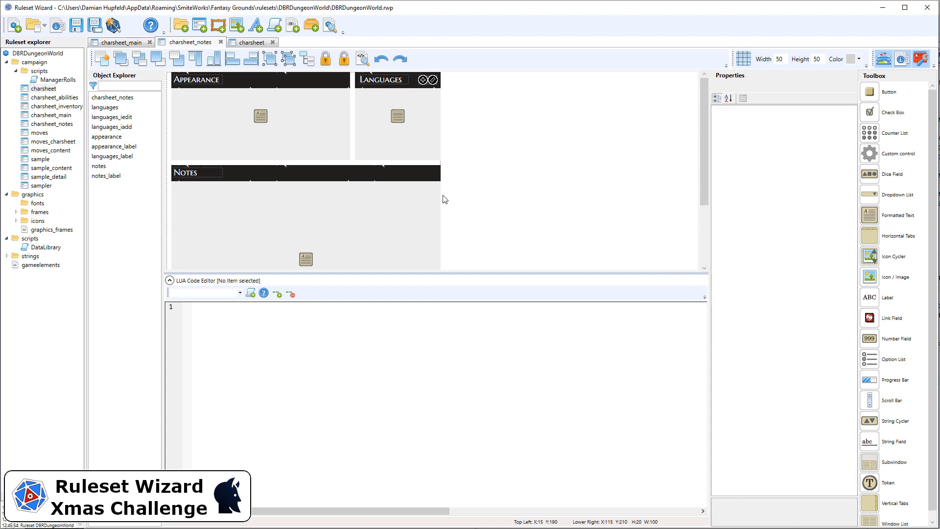
Step: Try clearing the background color of the languages list while leaving its frame_windowlist frame in place
left_click(419, 130)
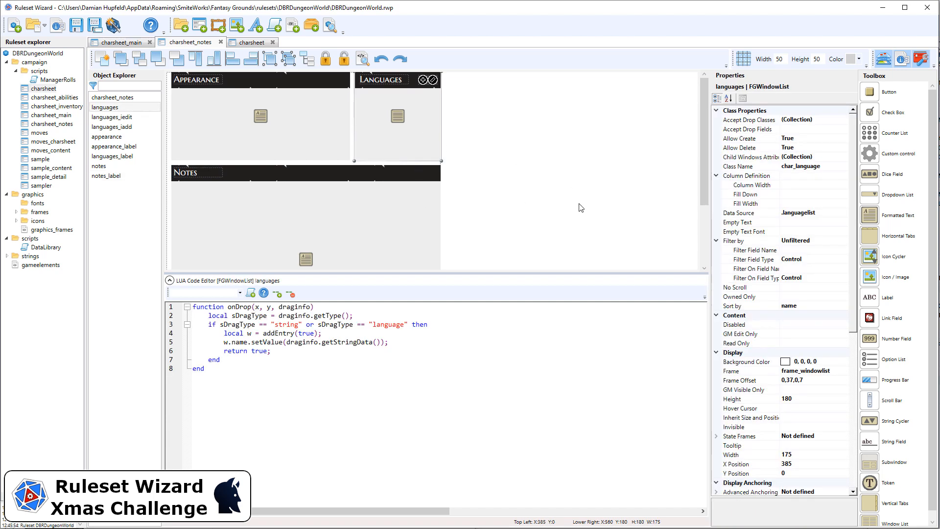
left_click(816, 120)
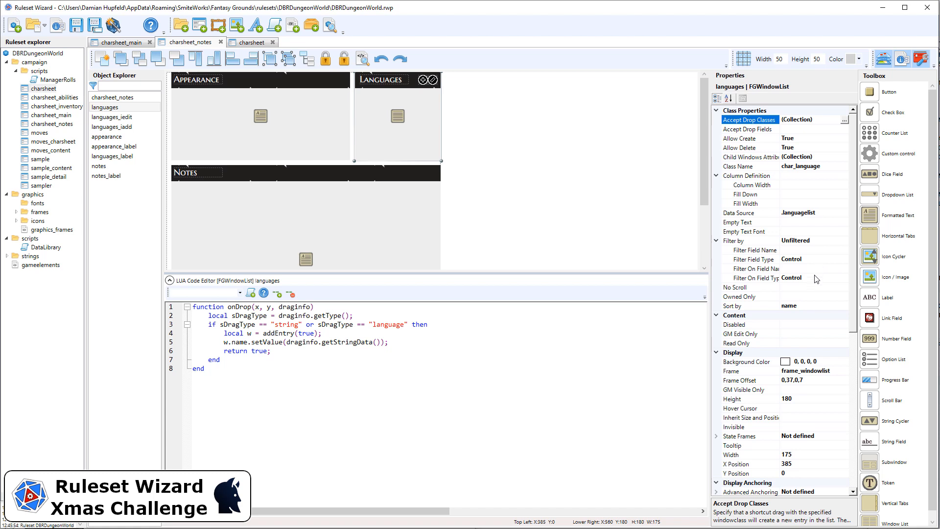
left_click(838, 371)
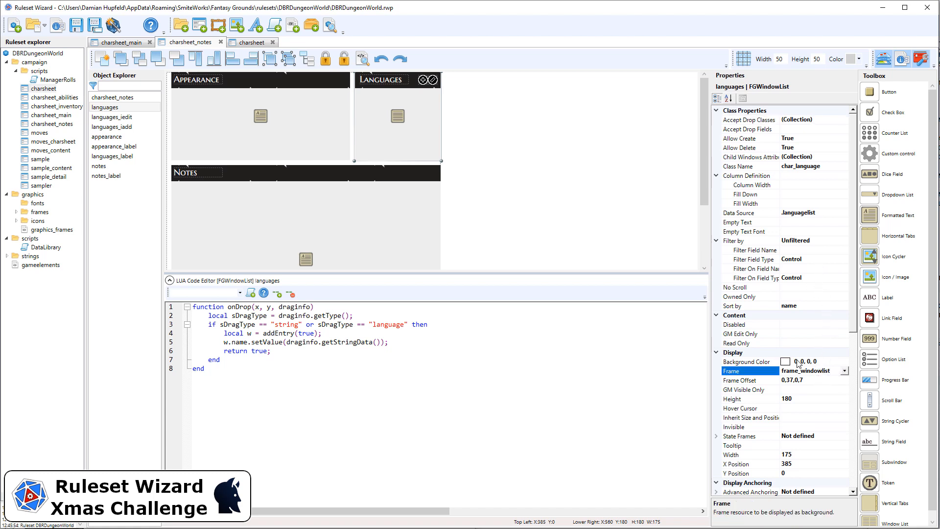
left_click(754, 362)
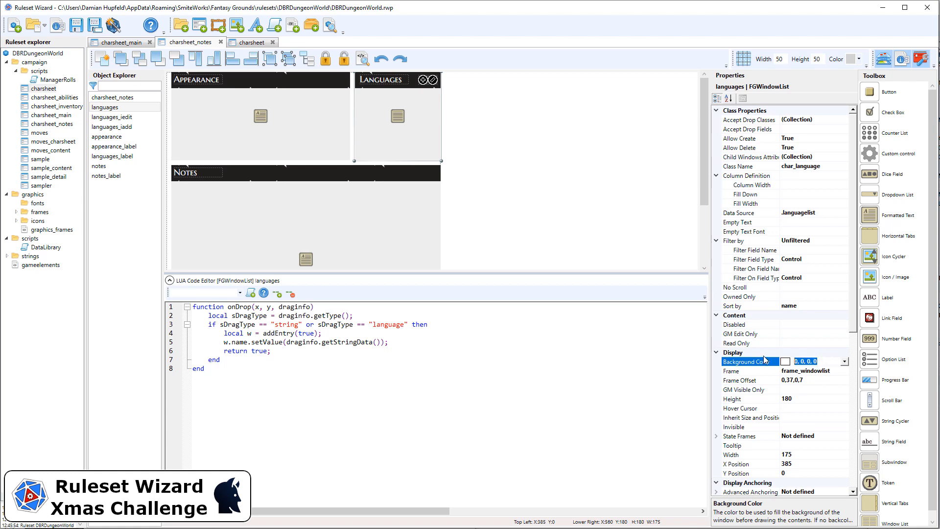
key("Delete")
left_click(602, 220)
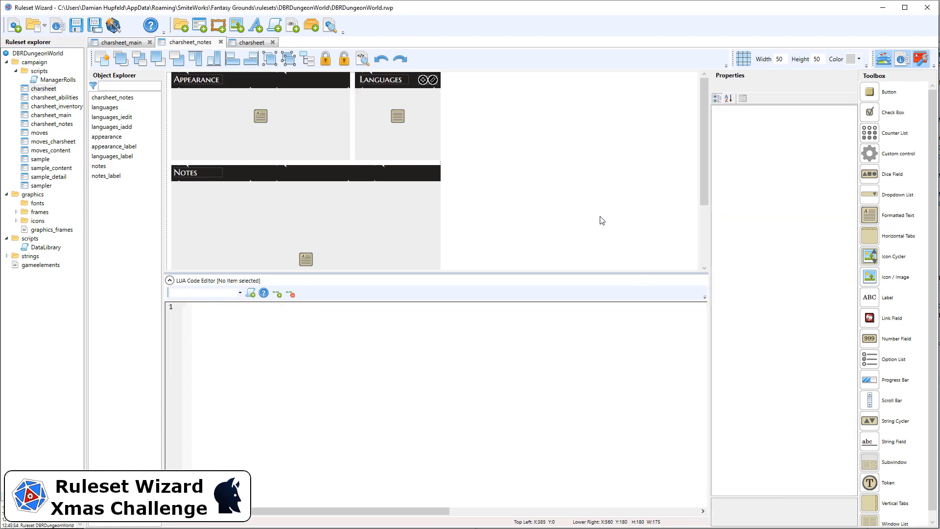
Step: Open the color choices for the languages list's background and return the value to 0, 0, 0, 0
left_click(438, 137)
left_click(813, 363)
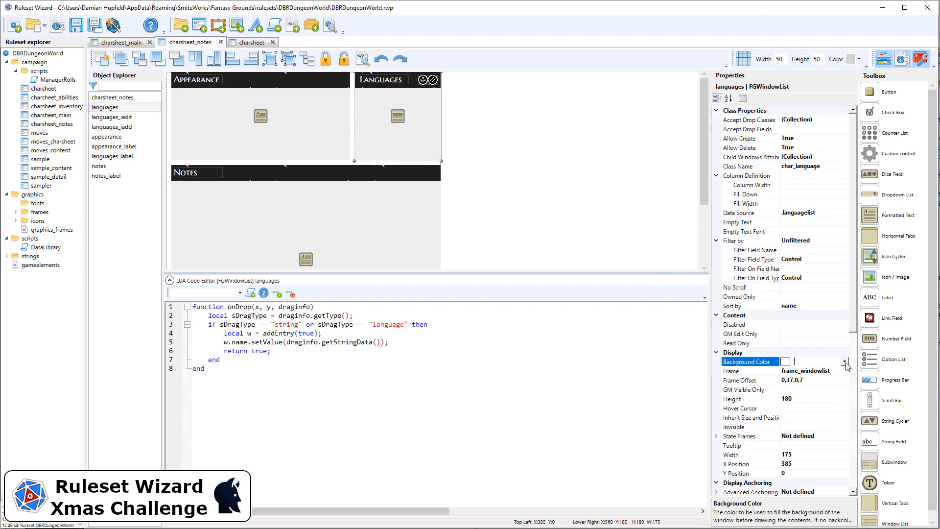
left_click(845, 363)
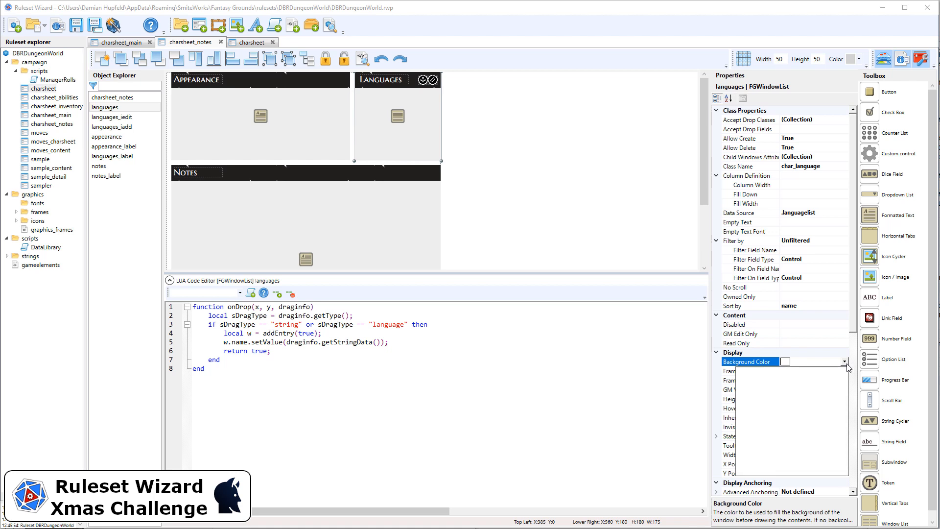
left_click(845, 363)
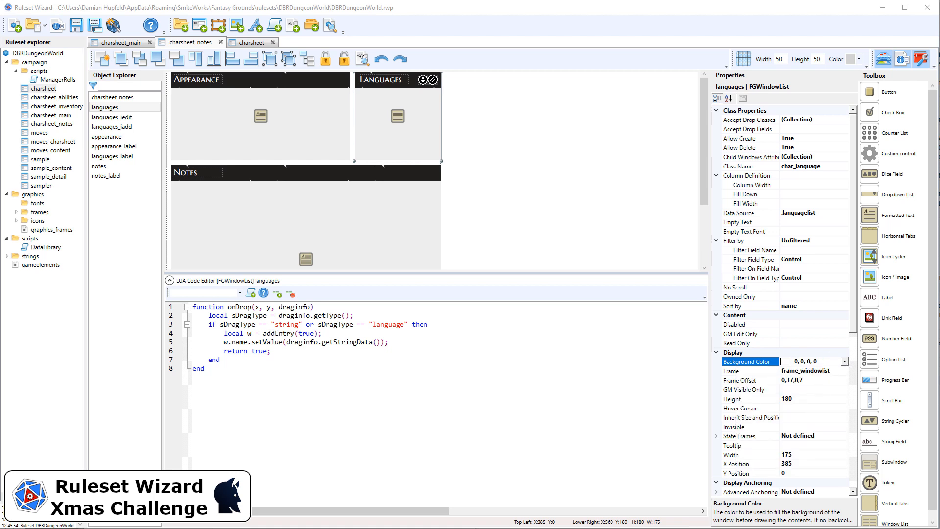
Step: Generate the ruleset and check the Languages frame on the character sheet's notes page in Fantasy Grounds
left_click(114, 26)
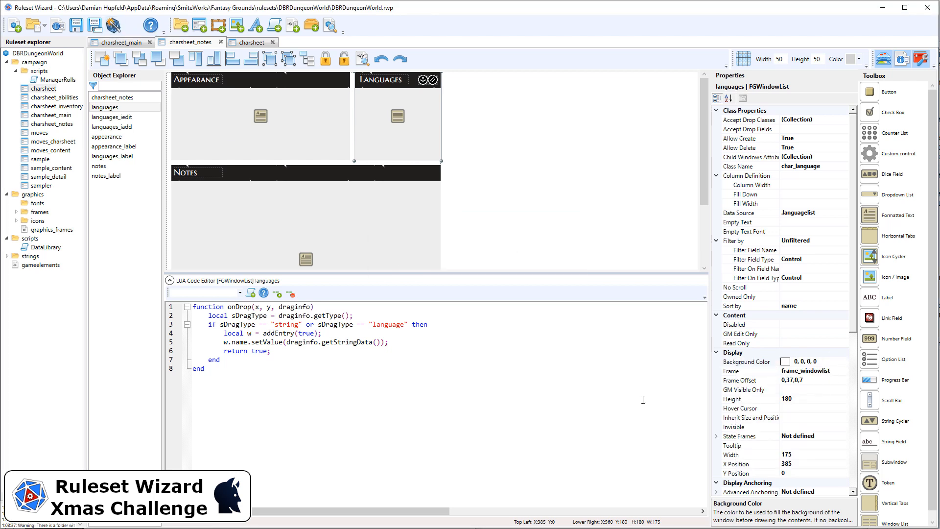
key("alt+Tab")
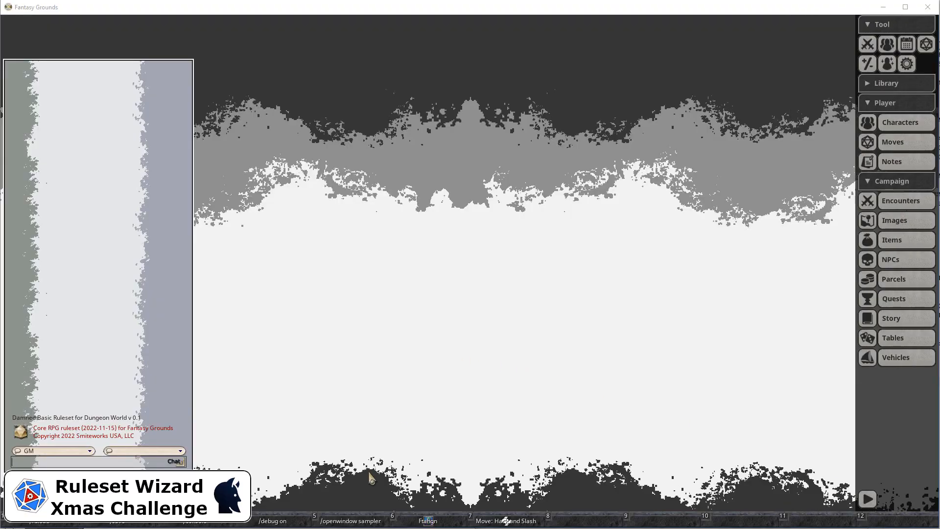
left_click(439, 520)
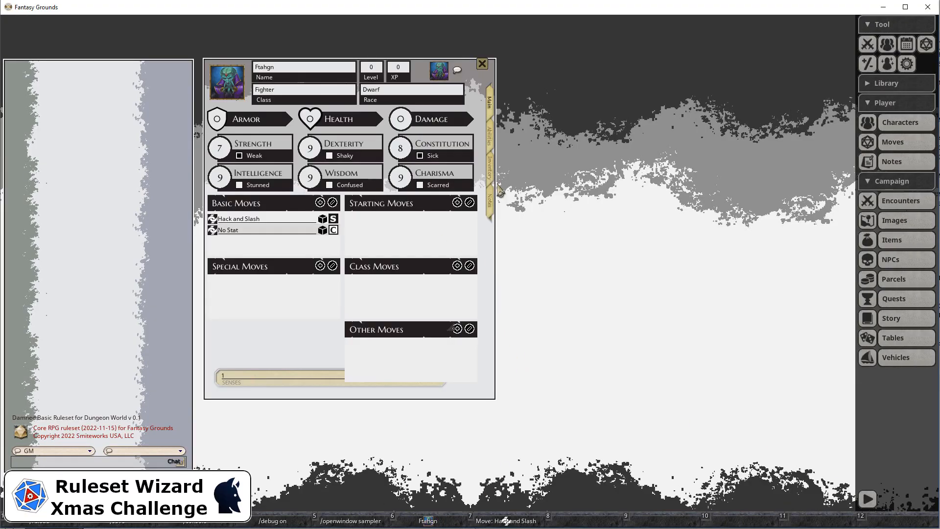
left_click(491, 206)
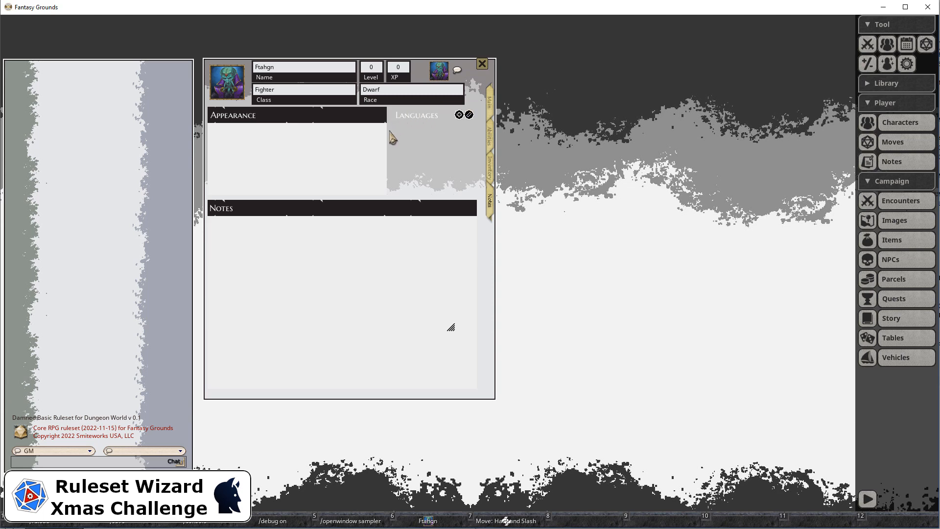
Step: Switch back to Ruleset Wizard, set the languages list's frame offset to 4,37,4,7 and save the ruleset
key("alt+Tab")
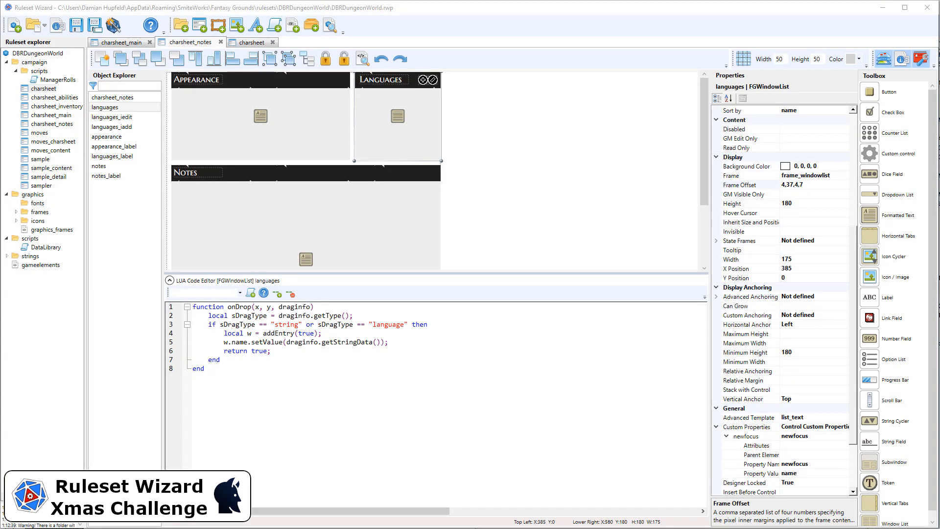
left_click(819, 186)
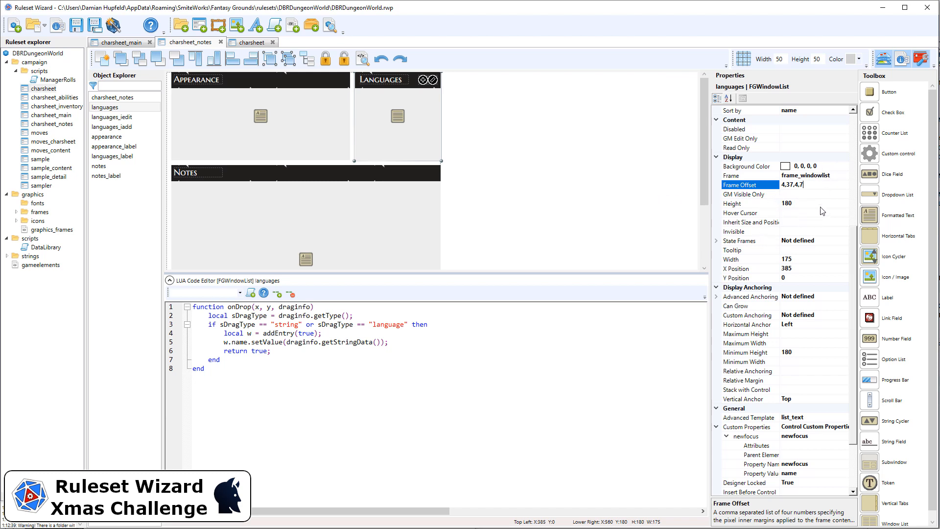
scroll(825, 240, "down", 2)
scroll(825, 240, "down", 1)
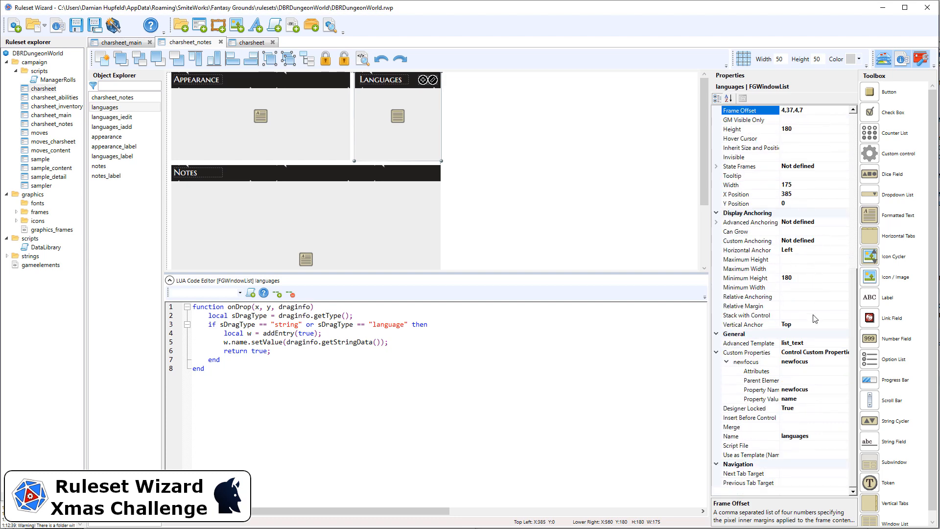
scroll(810, 296, "up", 7)
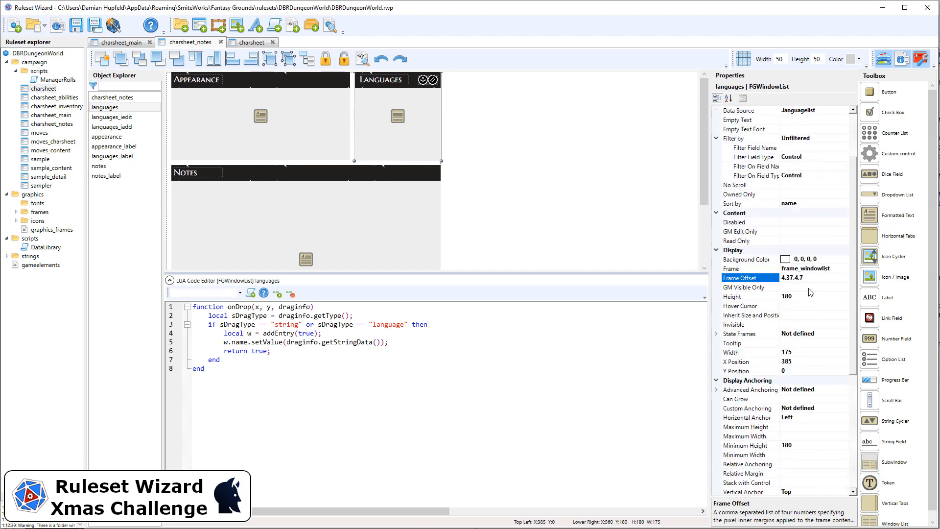
scroll(803, 326, "down", 3)
left_click(77, 27)
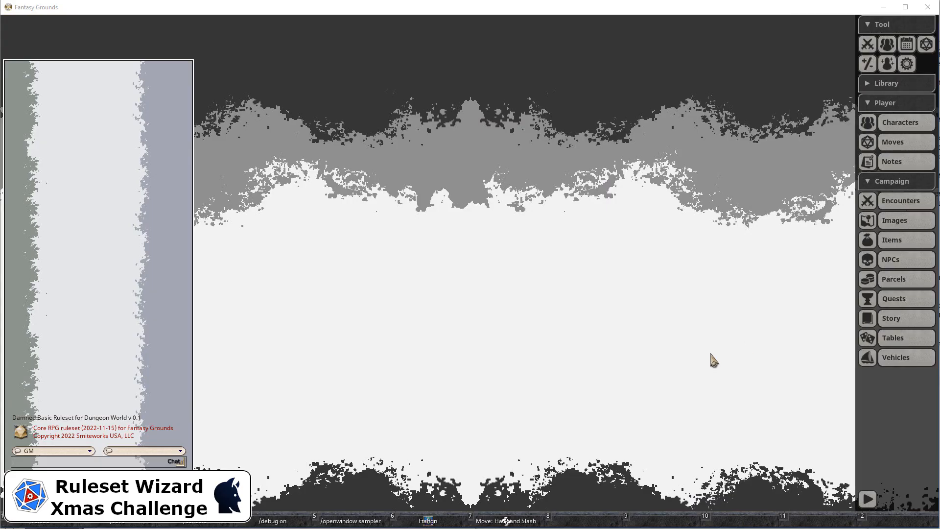
Step: In Fantasy Grounds, open the character sheet's notes page and add the languages Dwarvish and Common
left_click(446, 520)
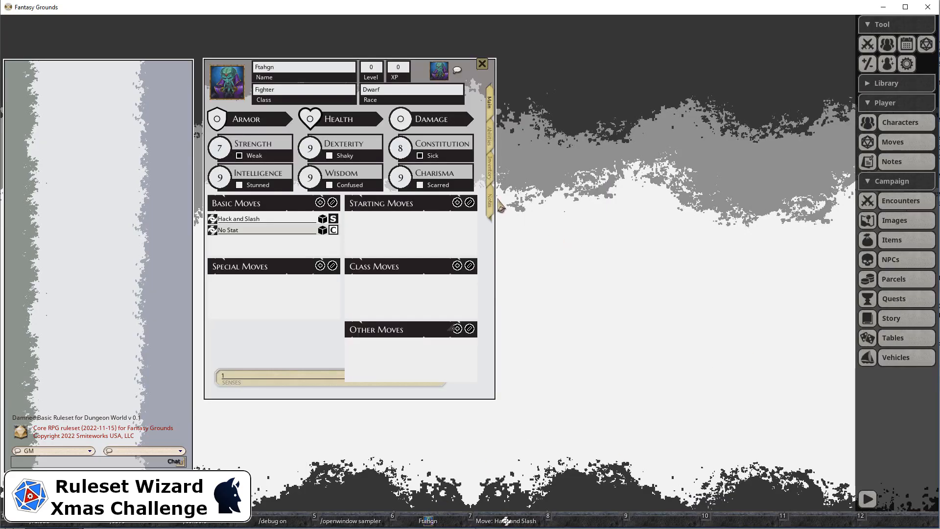
left_click(490, 210)
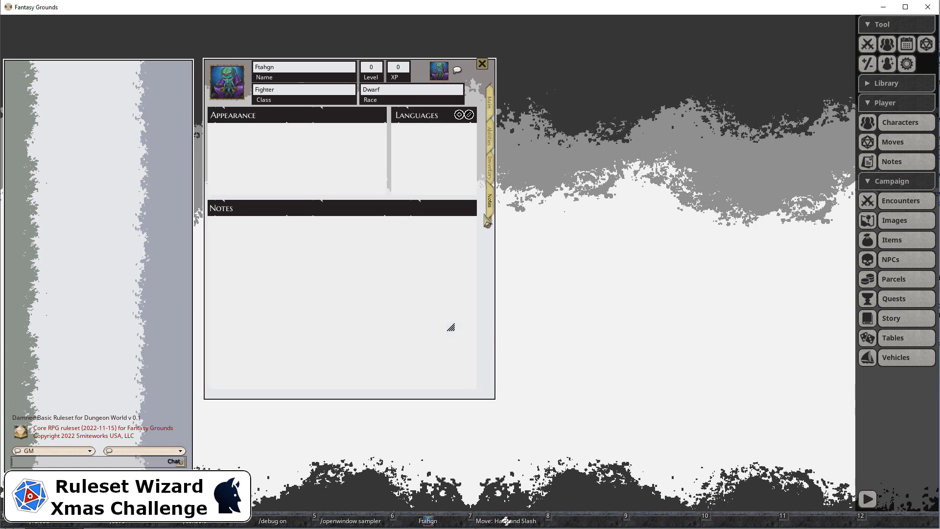
left_click(461, 117)
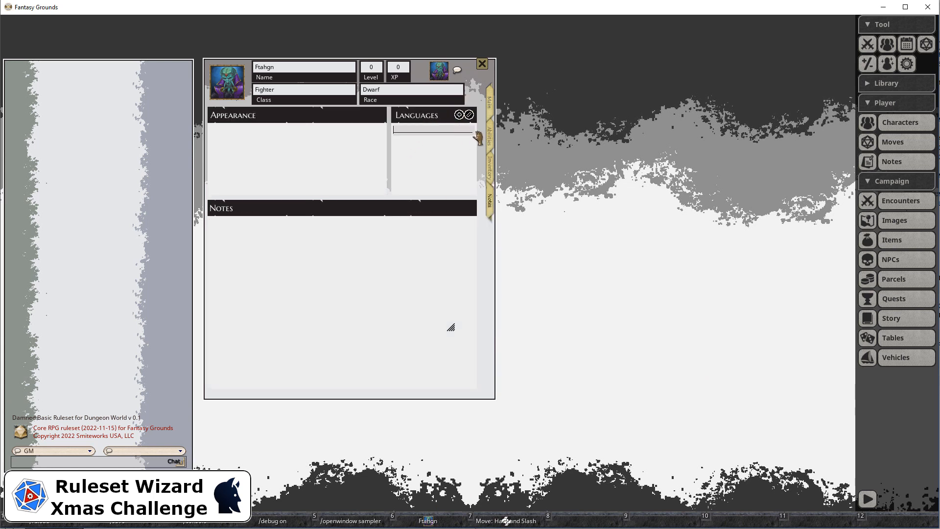
type("Dwarvish")
left_click(459, 115)
type("Common")
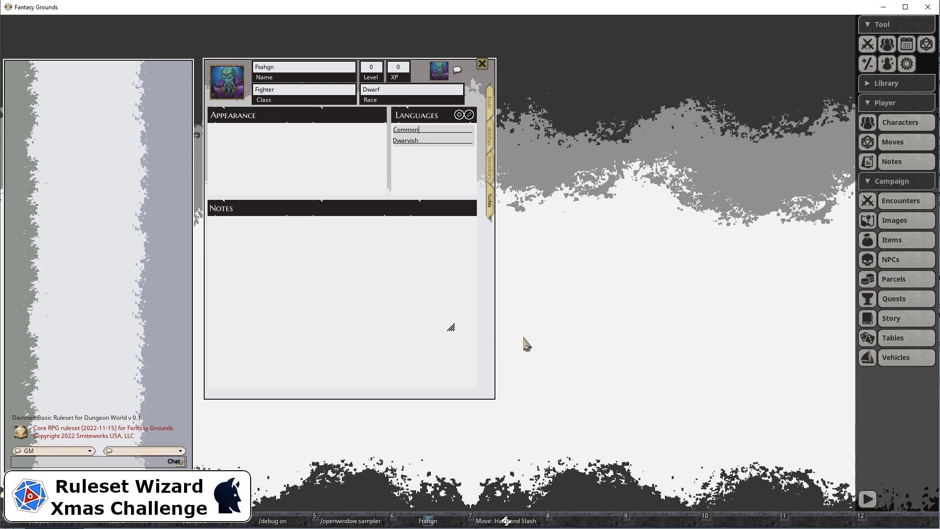
Step: Create a new campaign note titled Green Canary
left_click(366, 256)
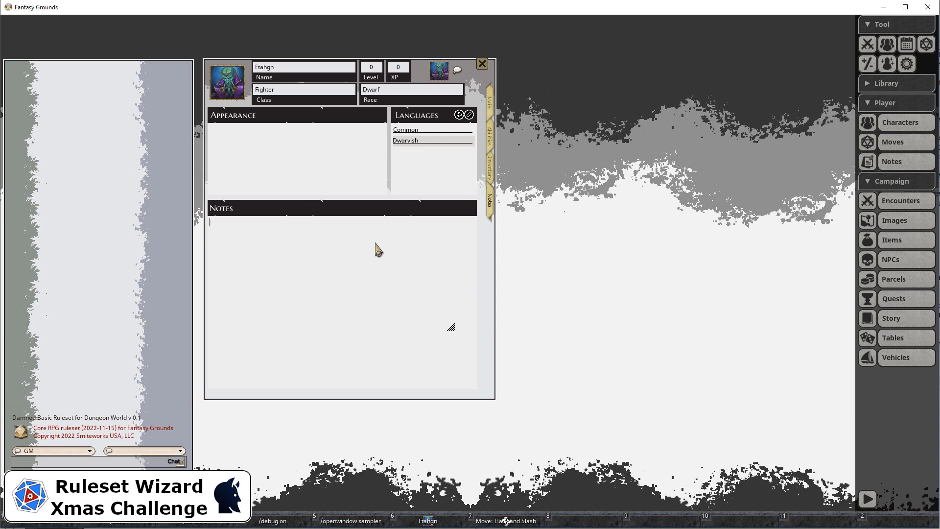
left_click(891, 162)
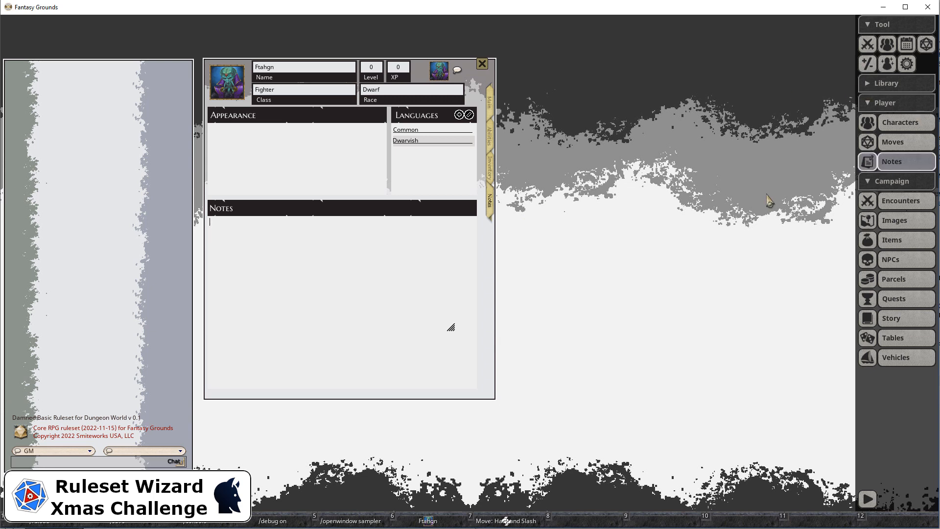
right_click(444, 233)
left_click(452, 248)
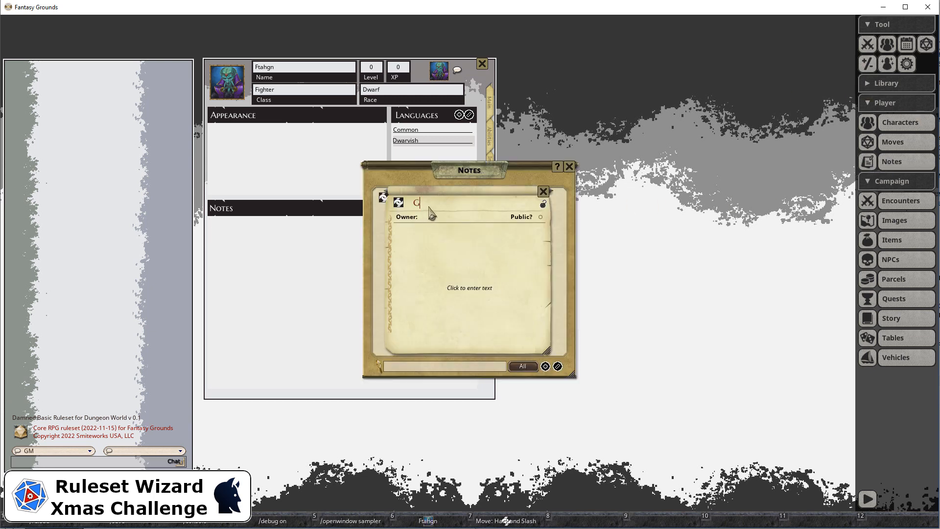
type("Green Canary")
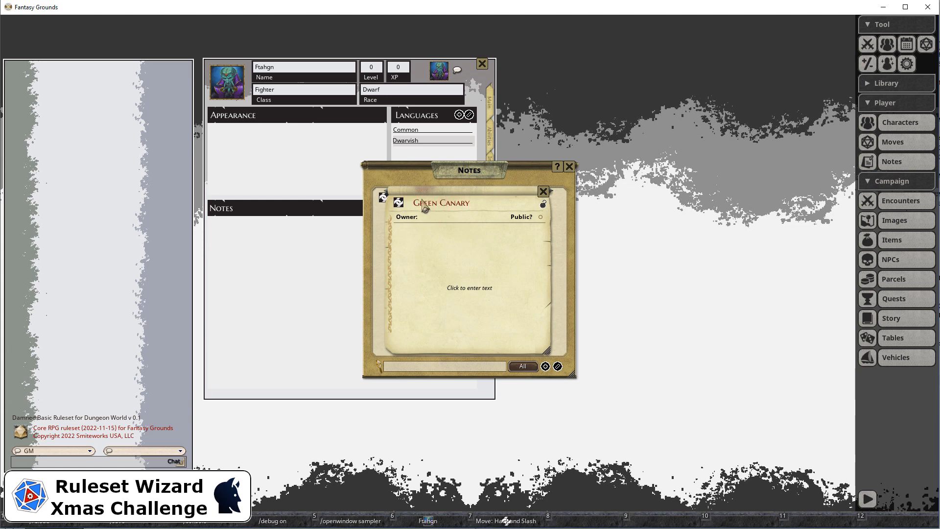
Step: Link the Green Canary note in the character sheet's notes field, and close the note and the notes list
left_click_drag(262, 245, 260, 239)
left_click(543, 191)
left_click(570, 166)
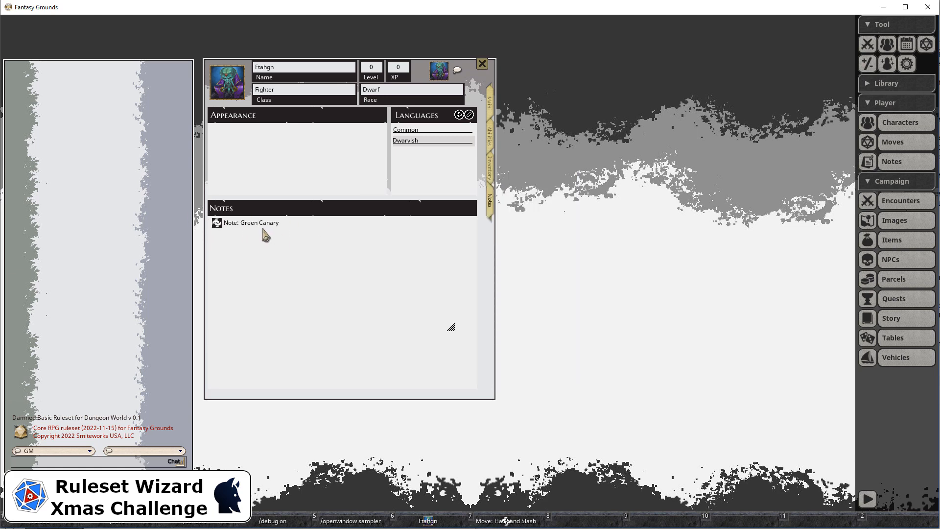